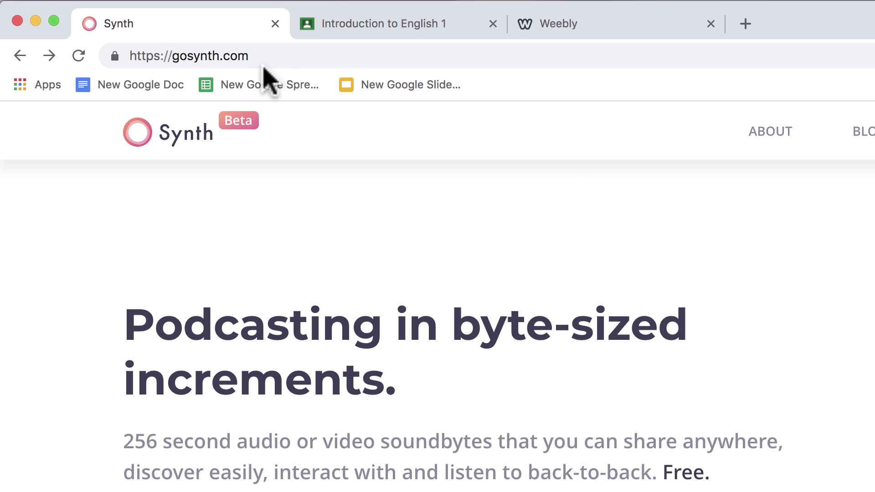
- Zoom in on the gosynth.com podcasting home page with Cmd+Plus for easier reading
{"action": "key", "text": "super+equal"}
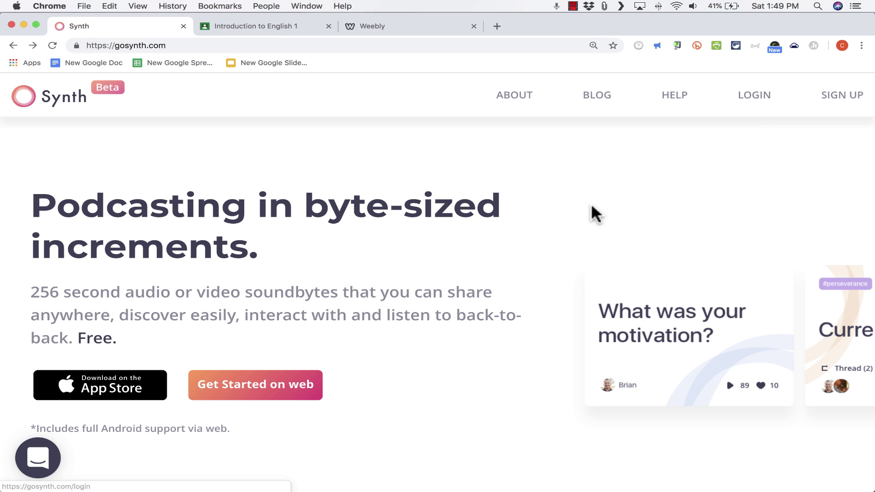
- From the login page, look over the Sign up registration form, then return to login
{"action": "left_click", "coordinate": [842, 96]}
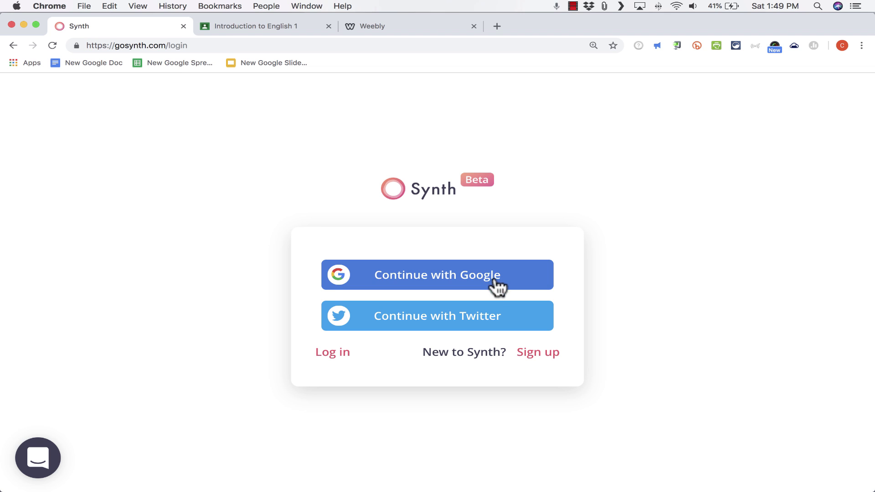
{"action": "left_click", "coordinate": [531, 357]}
{"action": "scroll", "coordinate": [469, 269], "scroll_direction": "down", "scroll_amount": 5}
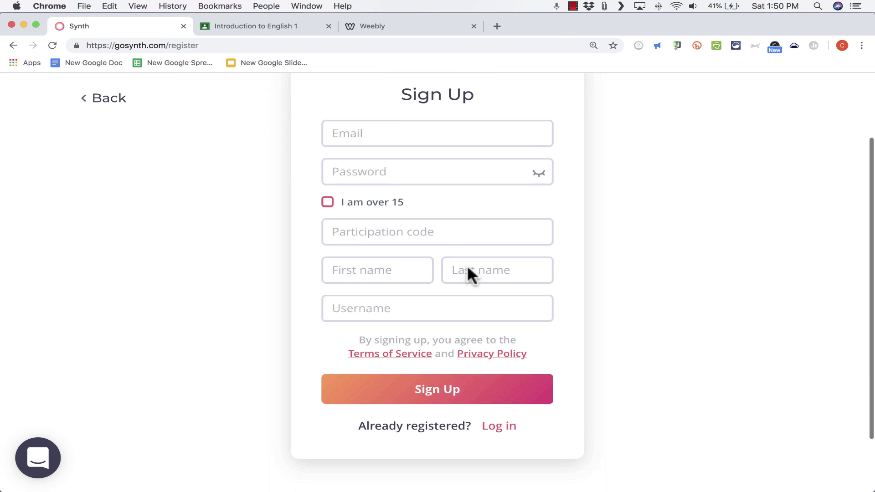
{"action": "scroll", "coordinate": [480, 273], "scroll_direction": "up", "scroll_amount": 5}
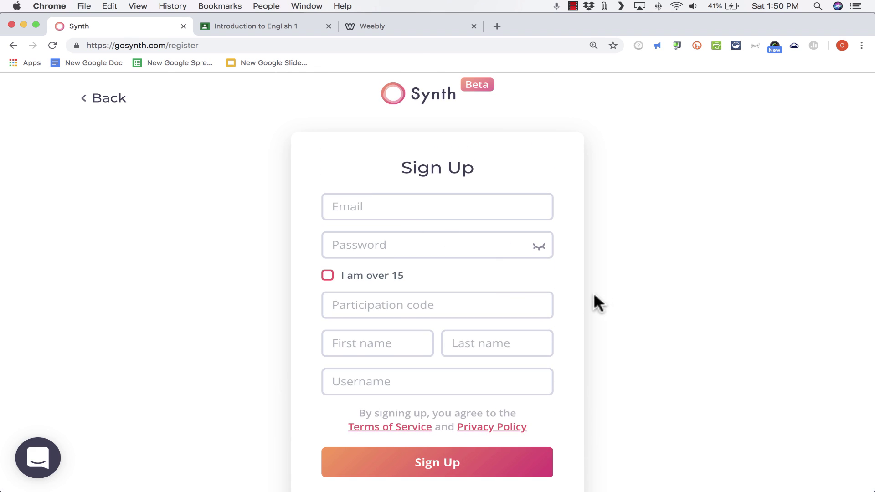
{"action": "scroll", "coordinate": [347, 205], "scroll_direction": "up", "scroll_amount": 1}
{"action": "left_click", "coordinate": [107, 101]}
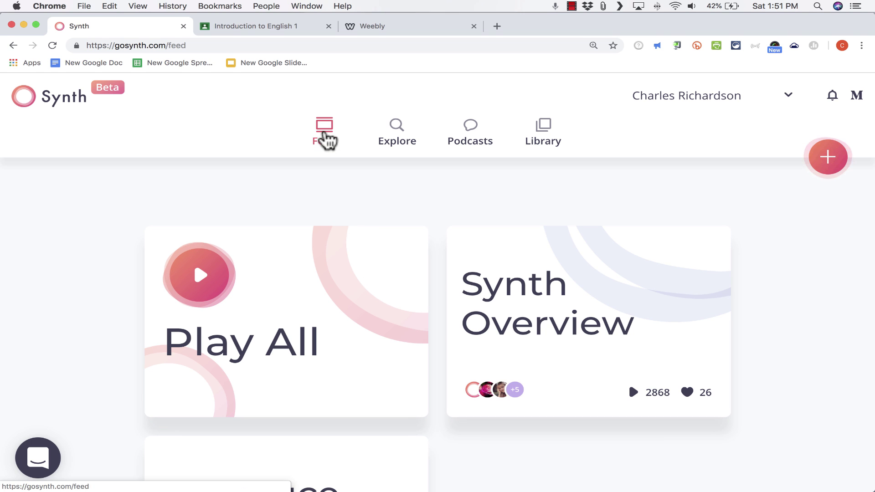
- Play all feed Synths, skip Synth Overview to its end, and resume playback
{"action": "left_click", "coordinate": [325, 139]}
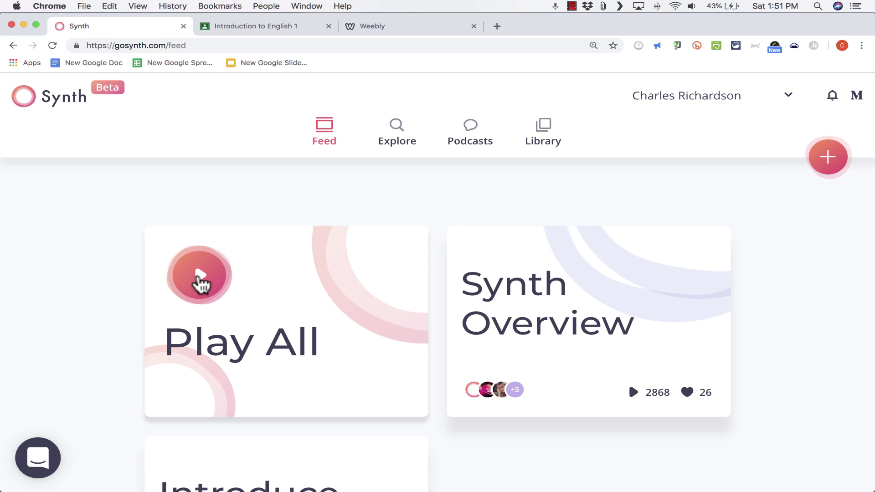
{"action": "left_click", "coordinate": [199, 276]}
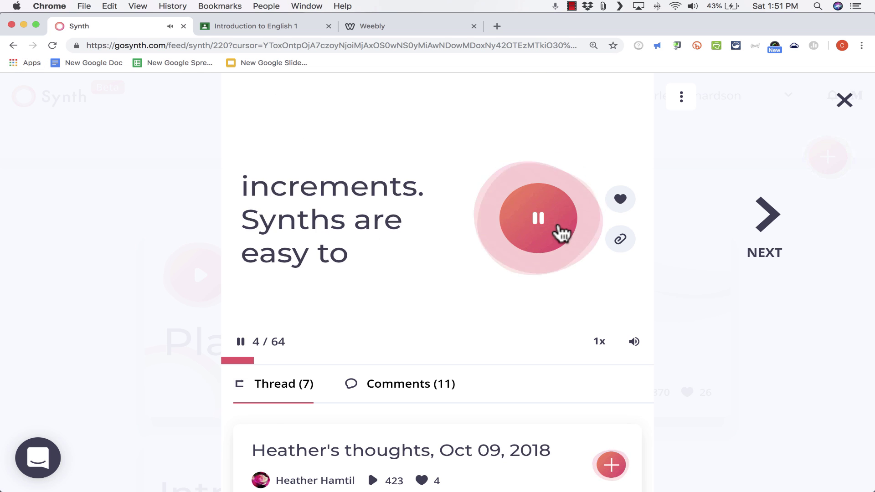
{"action": "left_click", "coordinate": [562, 233]}
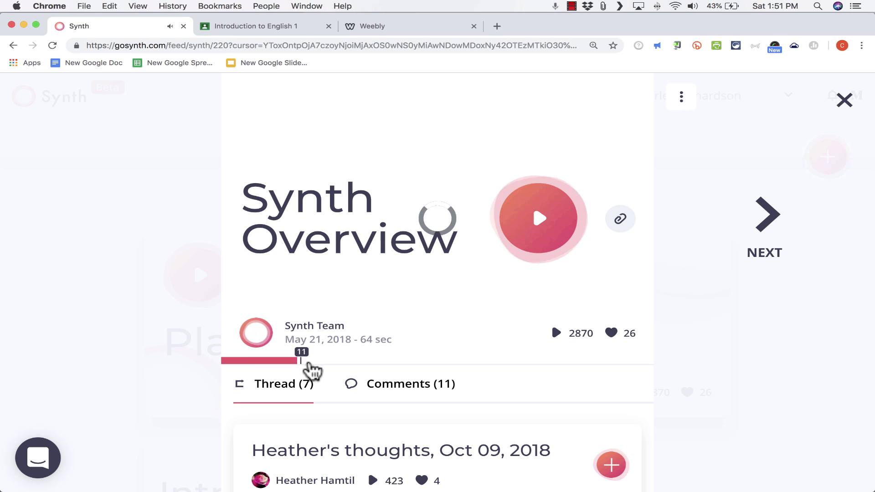
{"action": "left_click_drag", "start_coordinate": [518, 370], "coordinate": [643, 371]}
{"action": "left_click", "coordinate": [540, 226]}
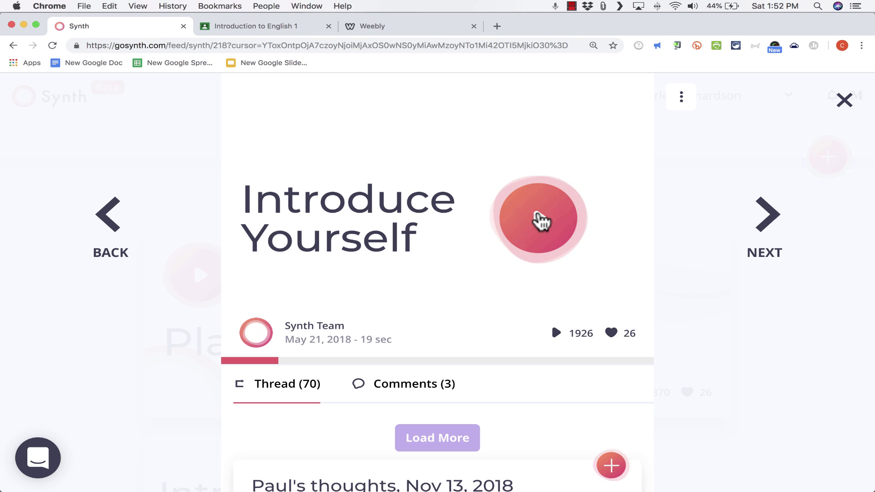
- Close the player and browse the public podcasts in the Explore section
{"action": "left_click", "coordinate": [850, 109]}
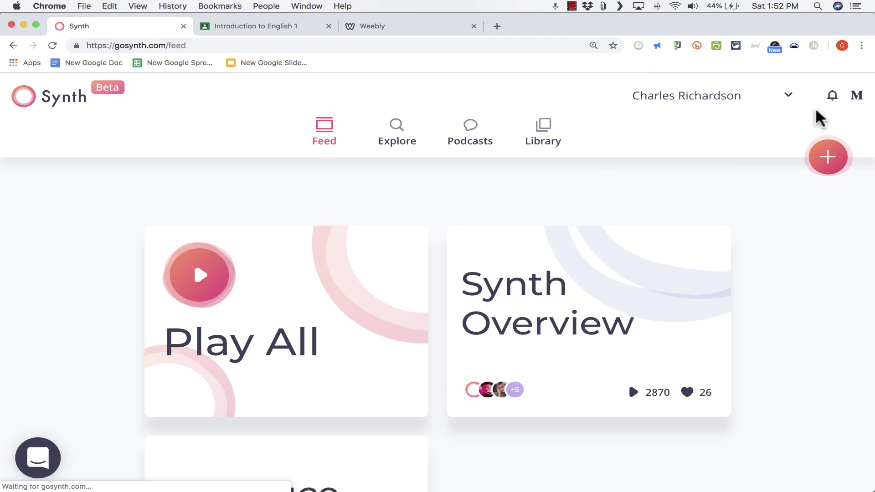
{"action": "scroll", "coordinate": [424, 416], "scroll_direction": "down", "scroll_amount": 1}
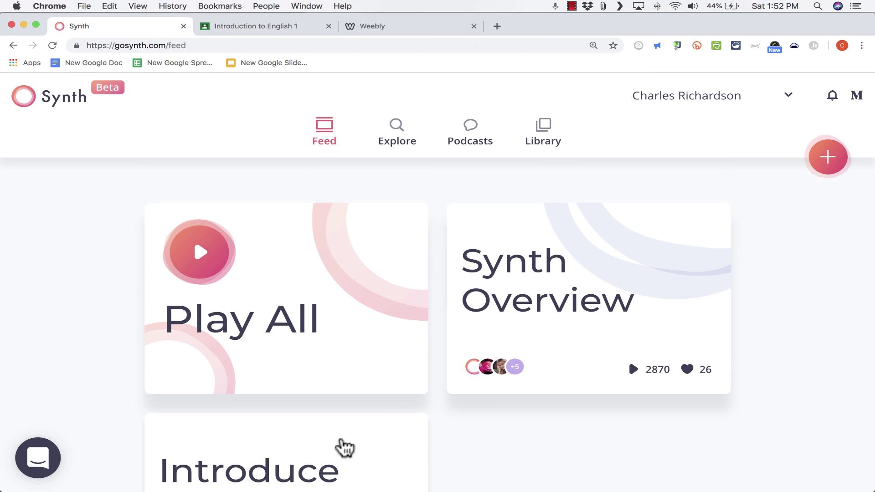
{"action": "scroll", "coordinate": [345, 449], "scroll_direction": "up", "scroll_amount": 1}
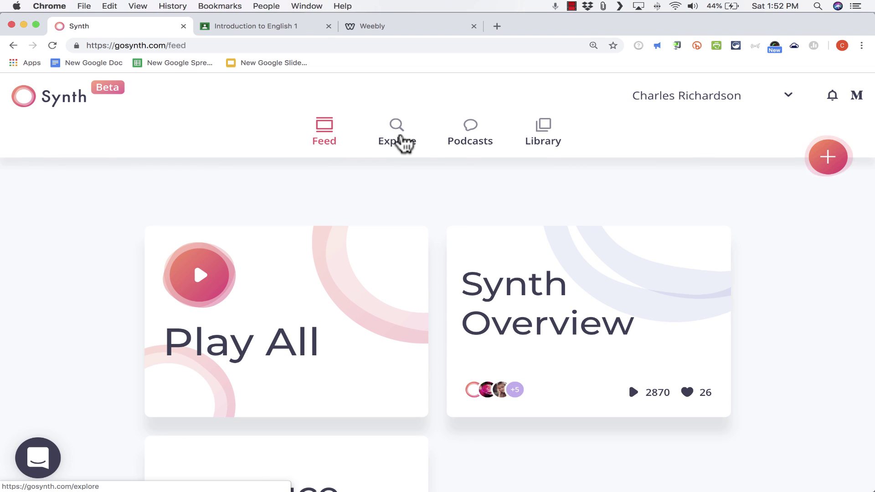
{"action": "left_click", "coordinate": [412, 145]}
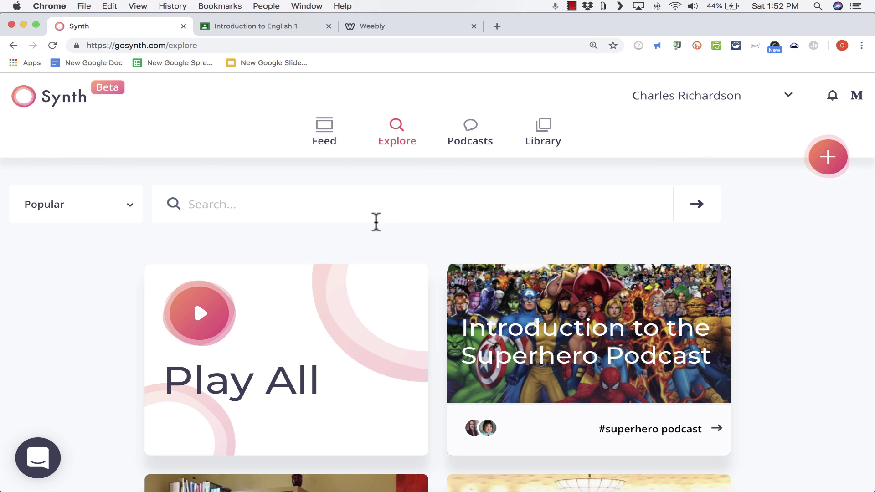
{"action": "scroll", "coordinate": [426, 218], "scroll_direction": "down", "scroll_amount": 8}
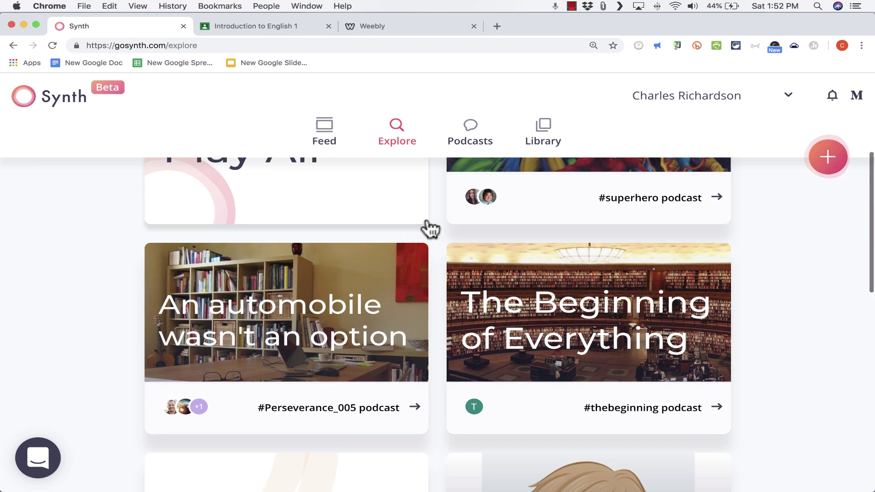
{"action": "scroll", "coordinate": [427, 220], "scroll_direction": "down", "scroll_amount": 4}
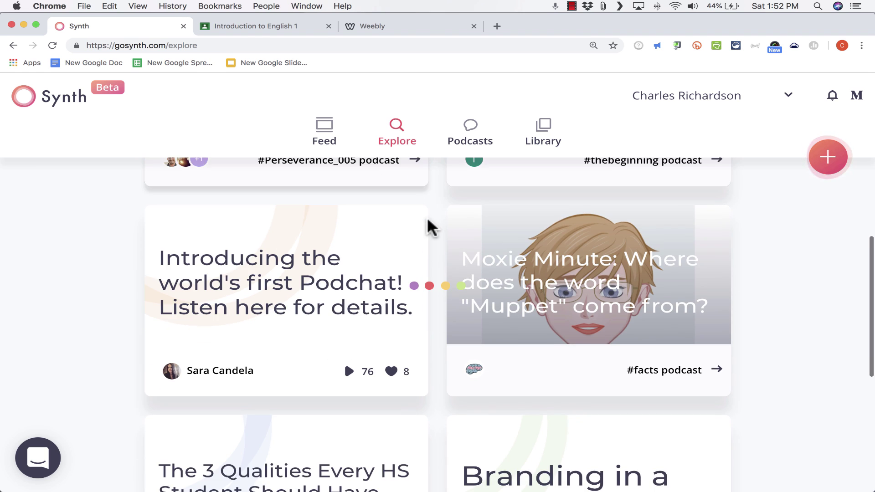
{"action": "scroll", "coordinate": [326, 237], "scroll_direction": "down", "scroll_amount": 7}
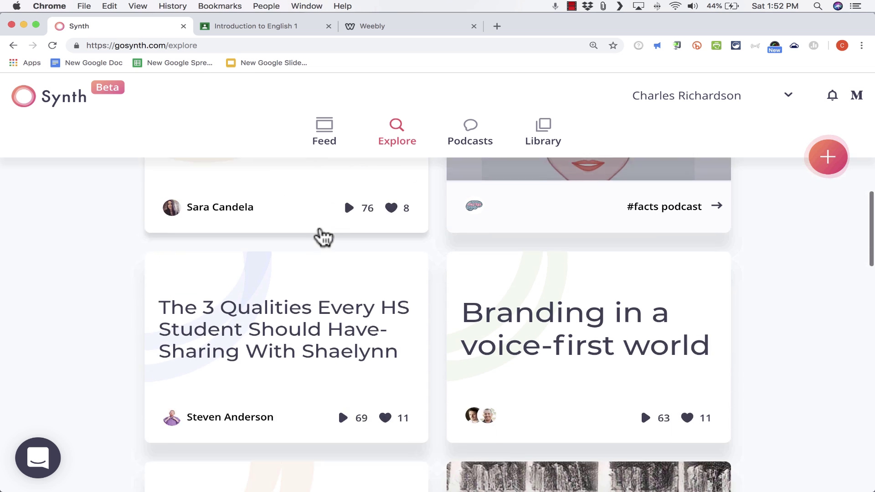
{"action": "scroll", "coordinate": [280, 223], "scroll_direction": "up", "scroll_amount": 15}
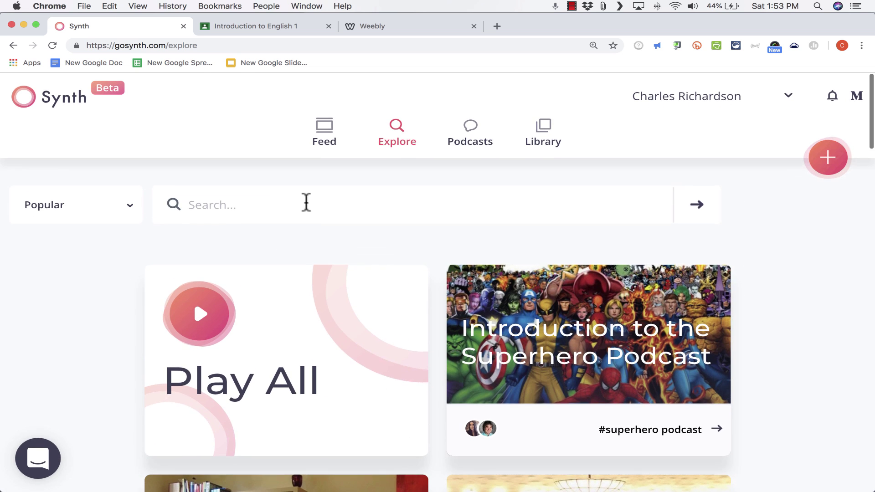
- Search Explore for 'movies', then 'vid', and clear the search to show all posts
{"action": "left_click", "coordinate": [294, 201]}
{"action": "type", "text": "movies"}
{"action": "key", "text": "Return"}
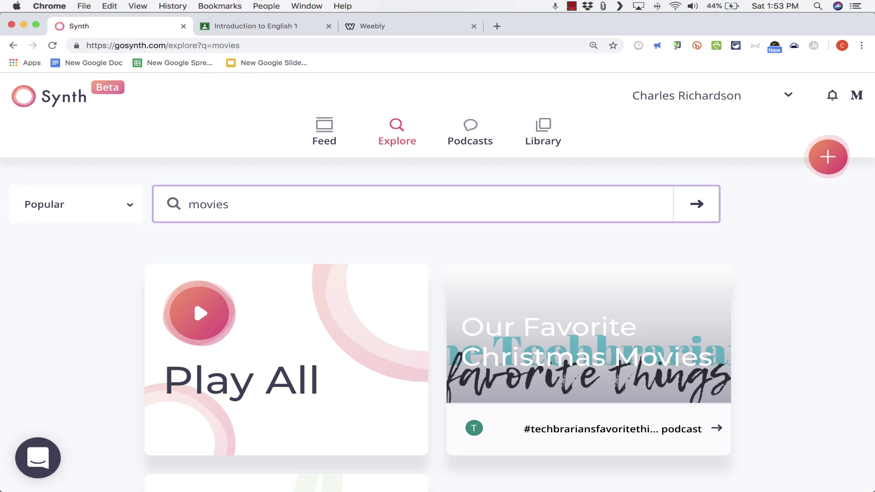
{"action": "scroll", "coordinate": [593, 348], "scroll_direction": "down", "scroll_amount": 2}
{"action": "scroll", "coordinate": [595, 347], "scroll_direction": "up", "scroll_amount": 2}
{"action": "left_click_drag", "start_coordinate": [279, 205], "coordinate": [120, 175]}
{"action": "type", "text": "tv"}
{"action": "key", "text": "BackSpace"}
{"action": "key", "text": "BackSpace"}
{"action": "type", "text": "video"}
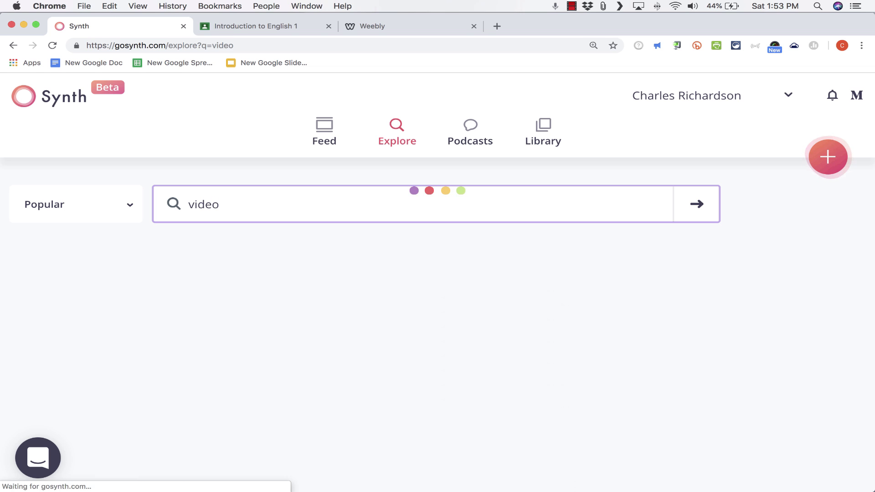
{"action": "scroll", "coordinate": [306, 261], "scroll_direction": "down", "scroll_amount": 5}
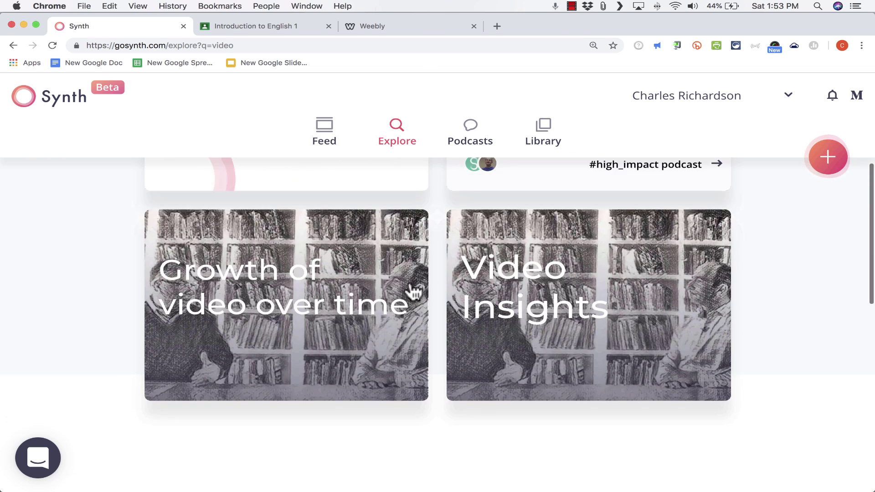
{"action": "scroll", "coordinate": [406, 289], "scroll_direction": "up", "scroll_amount": 5}
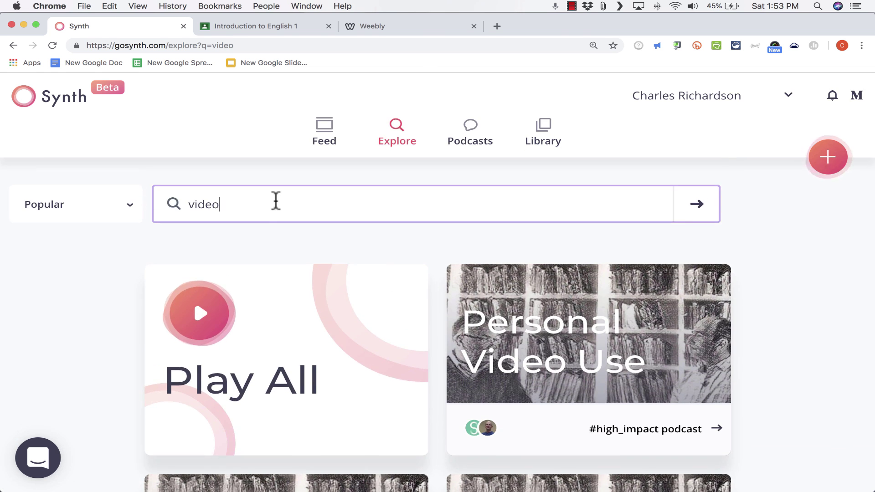
{"action": "left_click", "coordinate": [397, 133]}
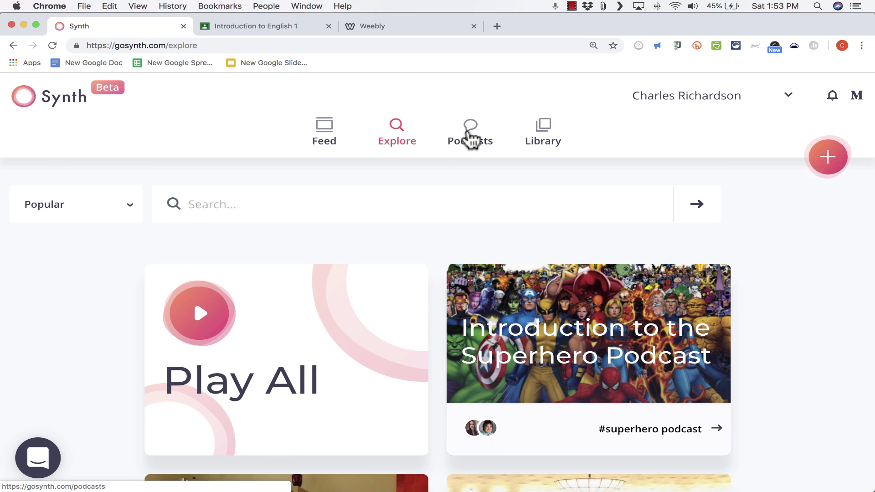
- Tour the Podcasts, Library, Feed and Explore sections, ending on the empty Library
{"action": "left_click", "coordinate": [470, 136]}
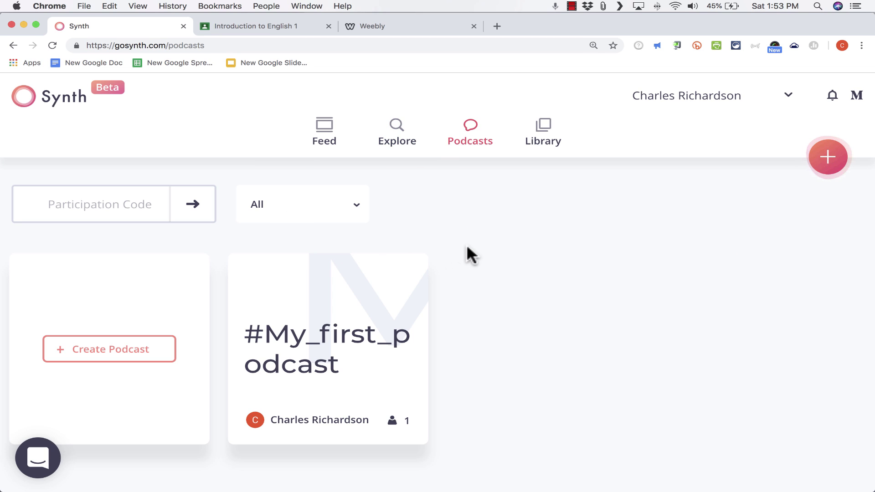
{"action": "left_click", "coordinate": [544, 132]}
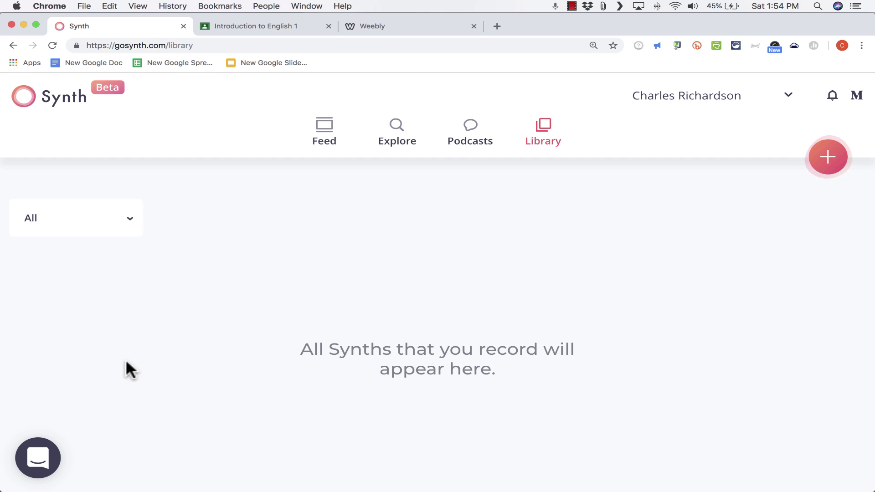
{"action": "left_click", "coordinate": [324, 133]}
{"action": "left_click", "coordinate": [396, 135]}
{"action": "left_click", "coordinate": [471, 139]}
{"action": "left_click", "coordinate": [543, 140]}
- Record a new 19-second audio Synth with microphone access allowed, then play it back
{"action": "left_click", "coordinate": [837, 165]}
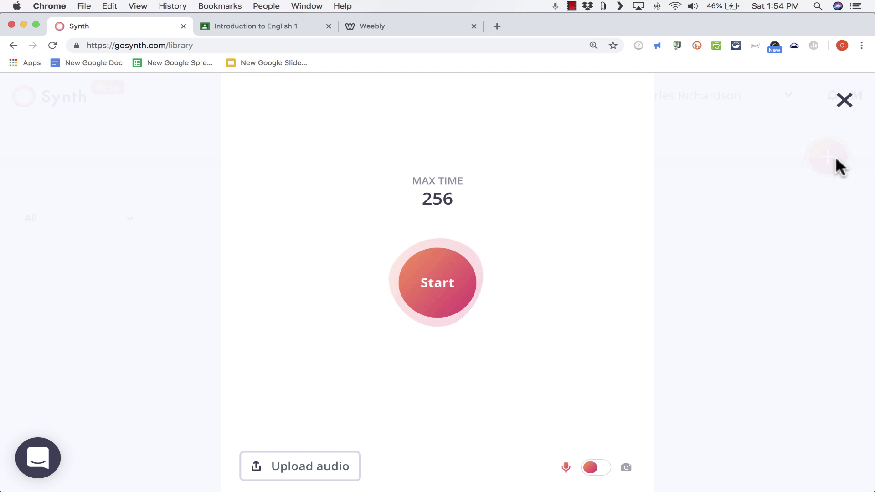
{"action": "left_click", "coordinate": [437, 290]}
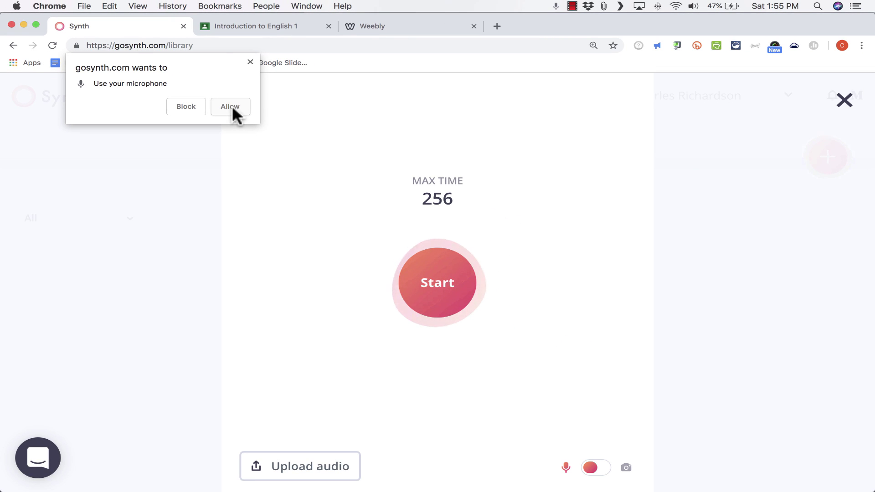
{"action": "left_click", "coordinate": [230, 107]}
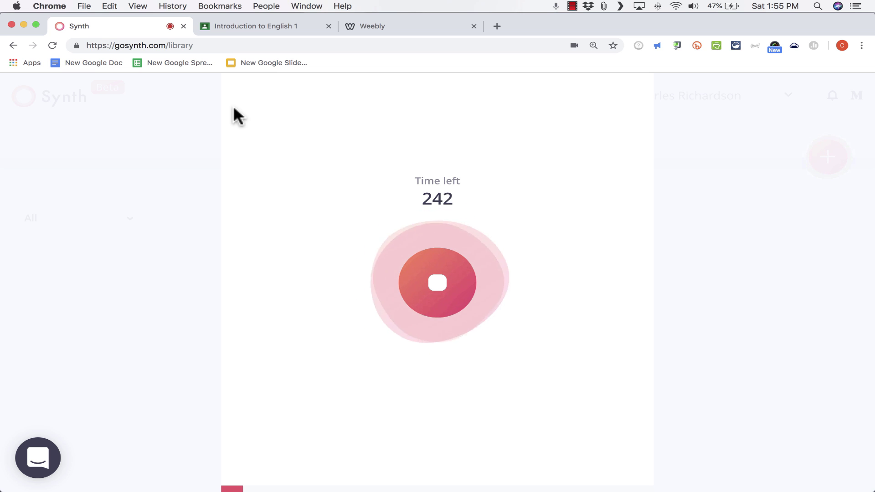
{"action": "left_click", "coordinate": [438, 286]}
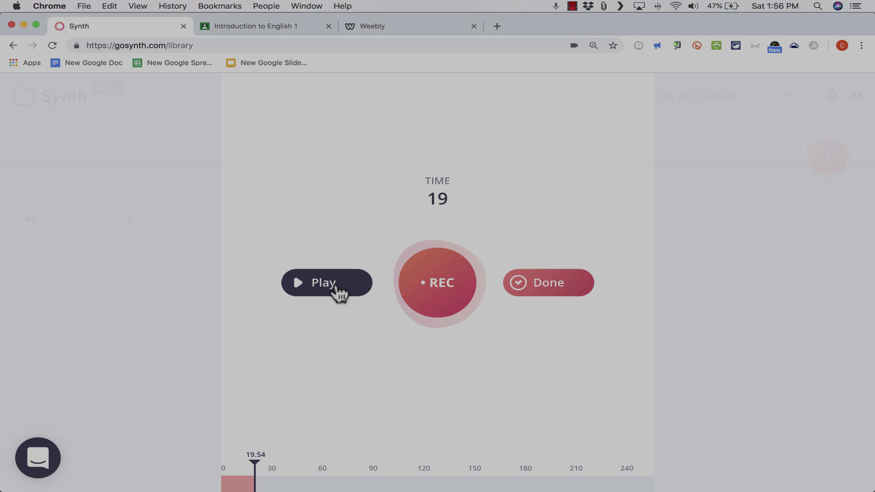
{"action": "left_click", "coordinate": [336, 287]}
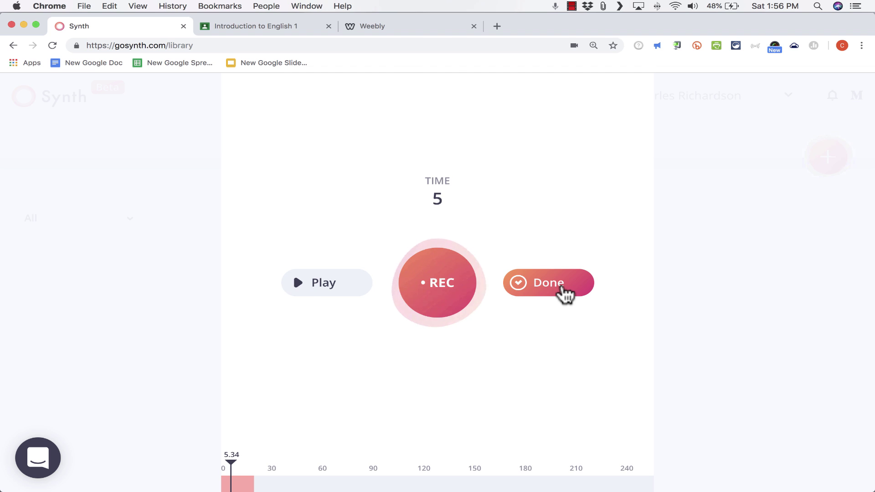
- Finish the recording, switch Transcription On, and continue to the episode details form
{"action": "left_click", "coordinate": [559, 289]}
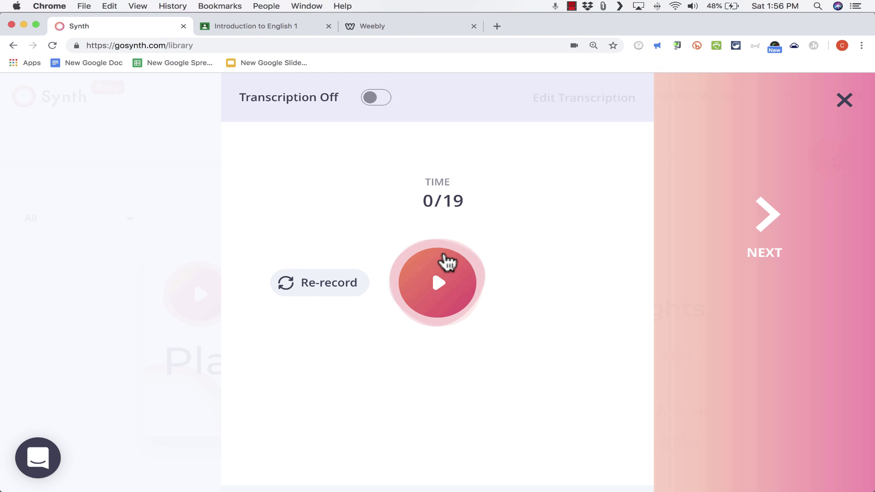
{"action": "left_click", "coordinate": [372, 98]}
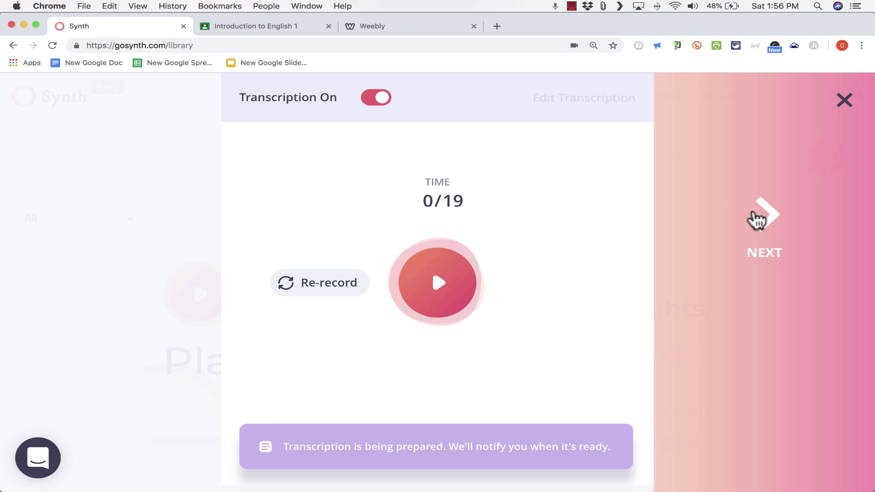
{"action": "left_click", "coordinate": [769, 222]}
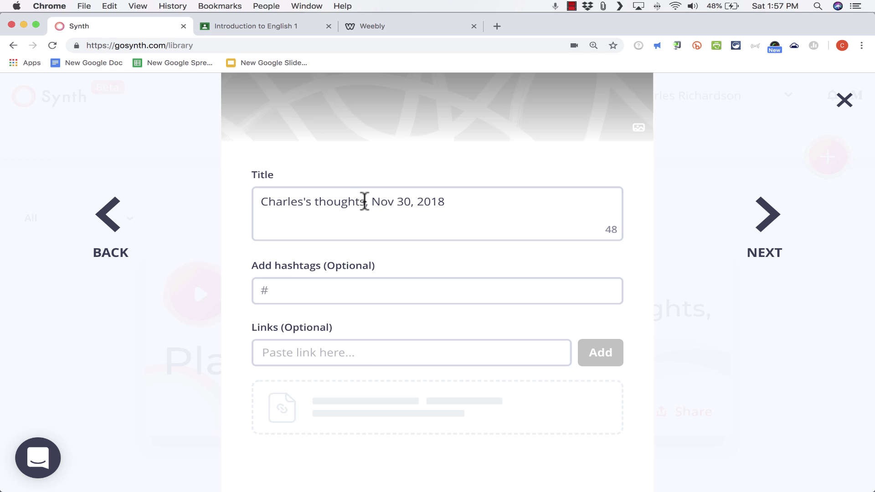
- Prefix the prefilled episode title with 'Mr.'
{"action": "left_click_drag", "start_coordinate": [367, 201], "coordinate": [249, 201]}
{"action": "left_click", "coordinate": [248, 200]}
{"action": "type", "text": "Mr."}
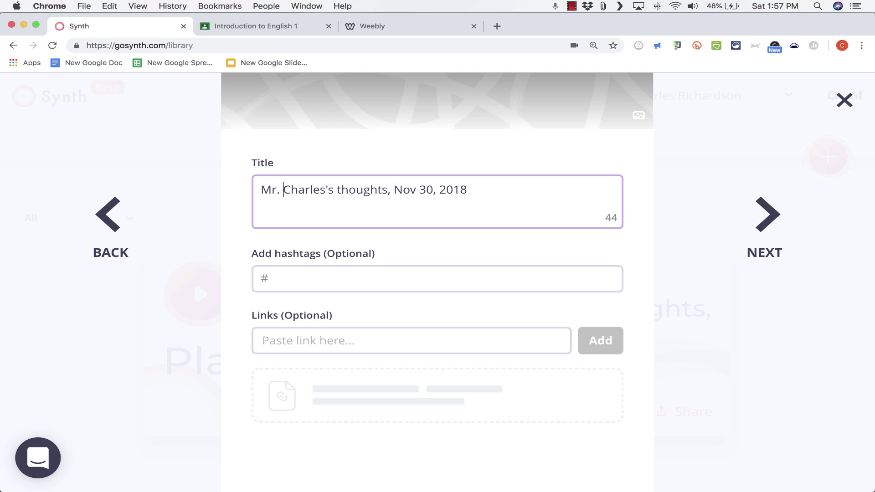
- Add the hashtag #literature to the episode
{"action": "left_click", "coordinate": [300, 282]}
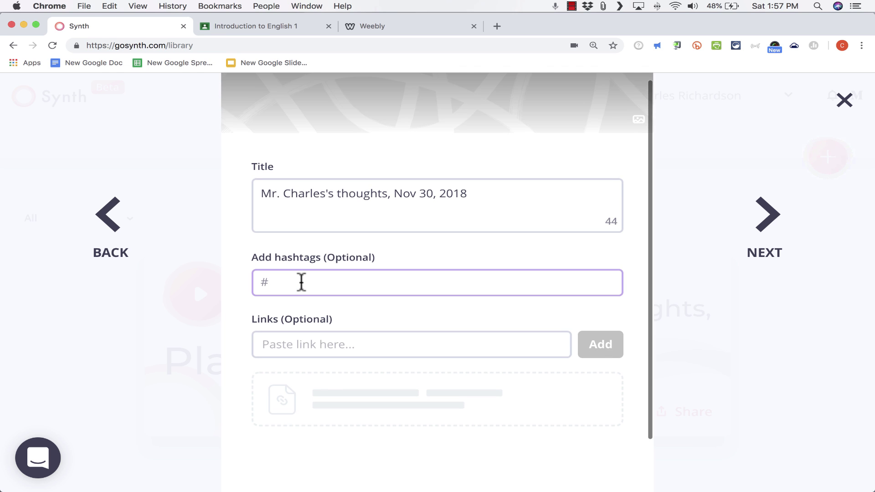
{"action": "type", "text": "literature"}
{"action": "key", "text": "Return"}
{"action": "left_click", "coordinate": [331, 345]}
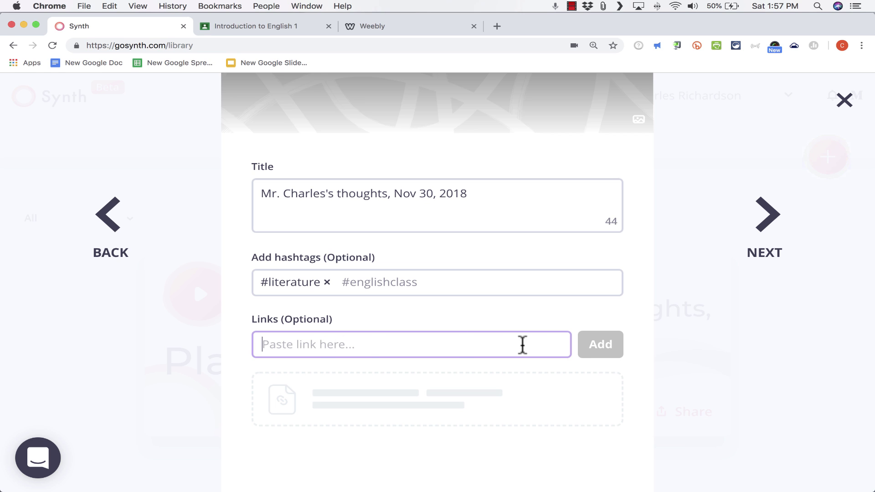
- Set the sharing destination to Podcast with #My_first_podcast (private) selected
{"action": "left_click", "coordinate": [768, 234]}
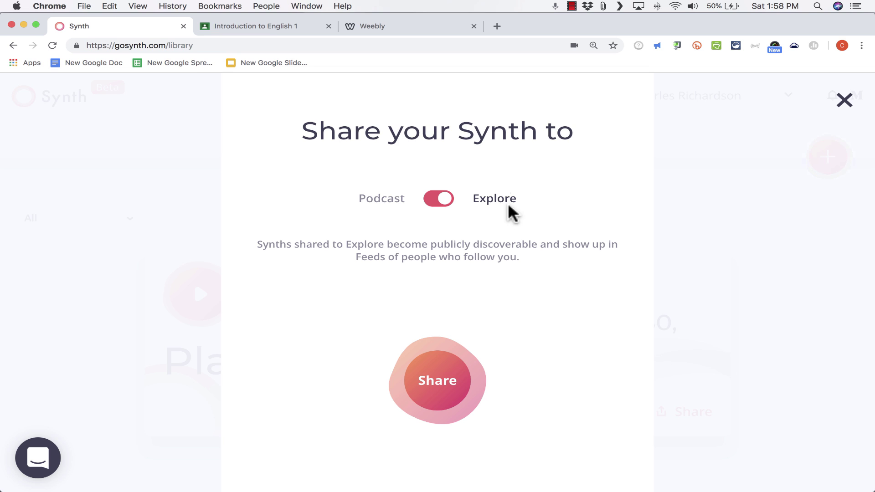
{"action": "left_click", "coordinate": [438, 203]}
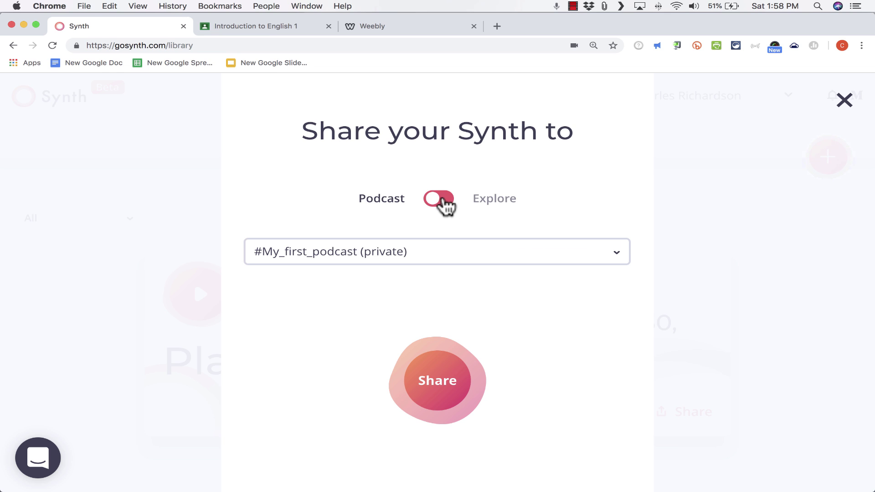
{"action": "left_click", "coordinate": [529, 256]}
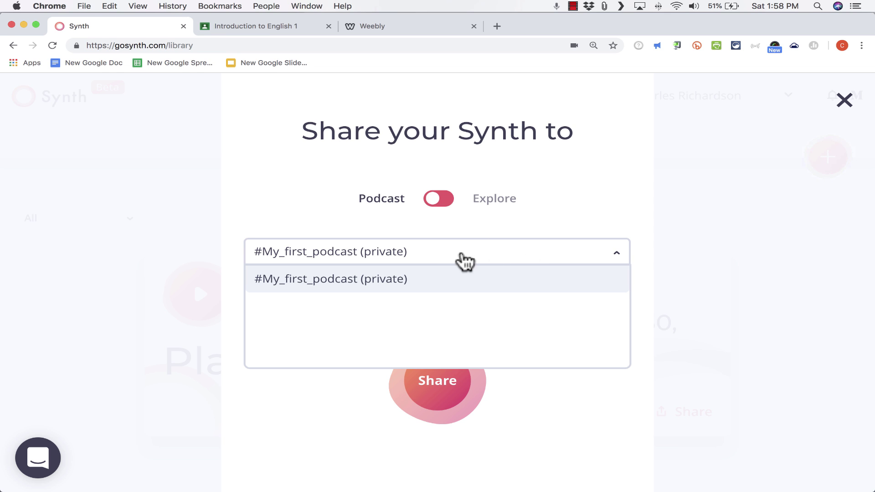
{"action": "left_click", "coordinate": [427, 257]}
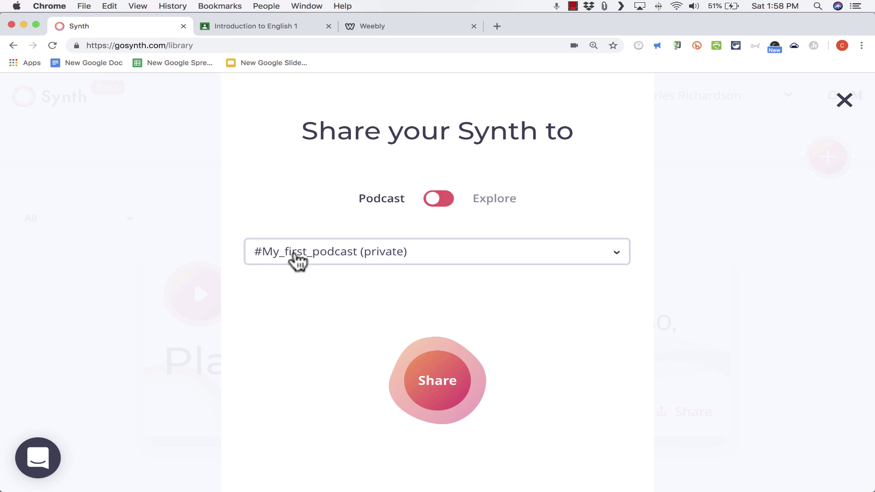
- Share the episode to #My_first_podcast
{"action": "left_click", "coordinate": [446, 383]}
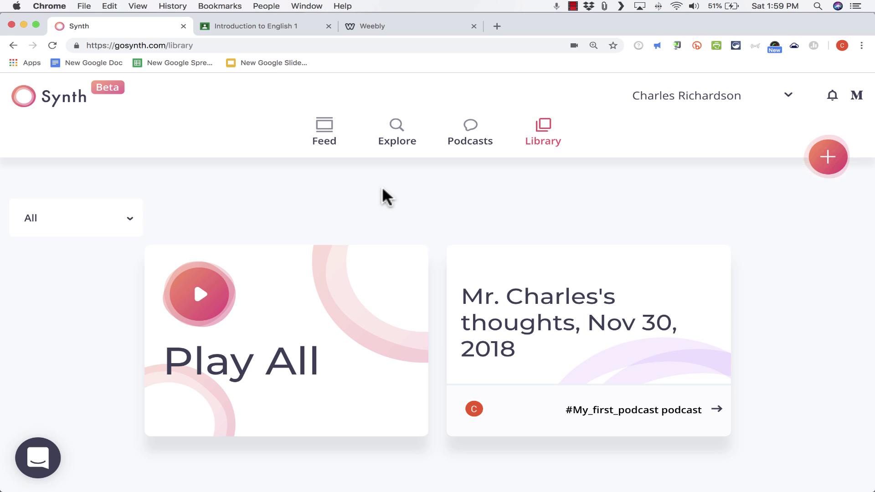
{"action": "scroll", "coordinate": [514, 199], "scroll_direction": "down", "scroll_amount": 1}
{"action": "scroll", "coordinate": [551, 239], "scroll_direction": "up", "scroll_amount": 1}
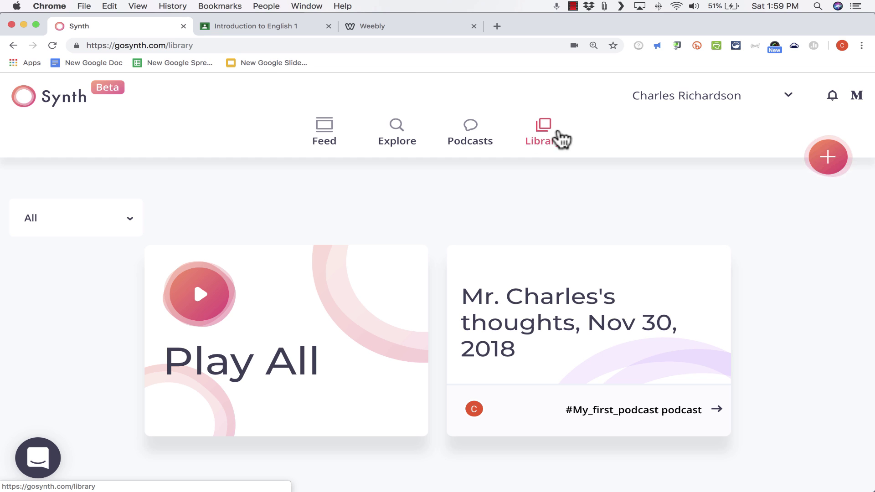
- Check the episode appears on the #My_first_podcast page, then return to the Library
{"action": "left_click", "coordinate": [468, 145]}
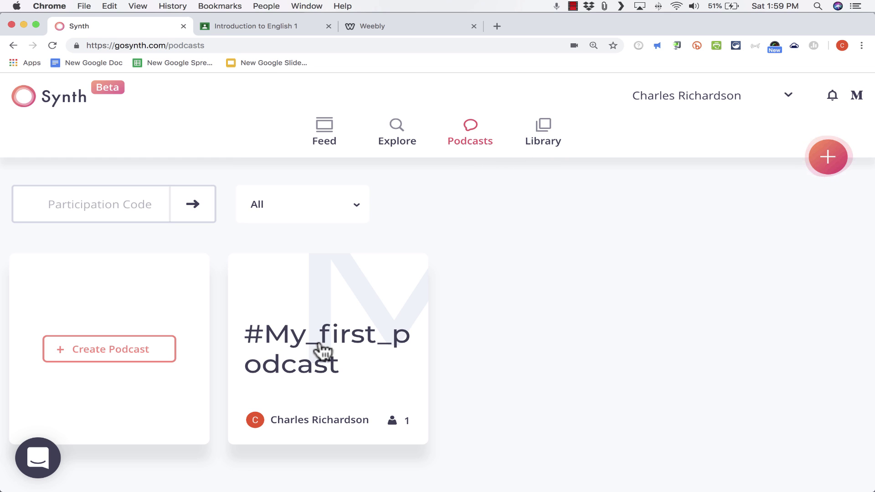
{"action": "left_click", "coordinate": [325, 348]}
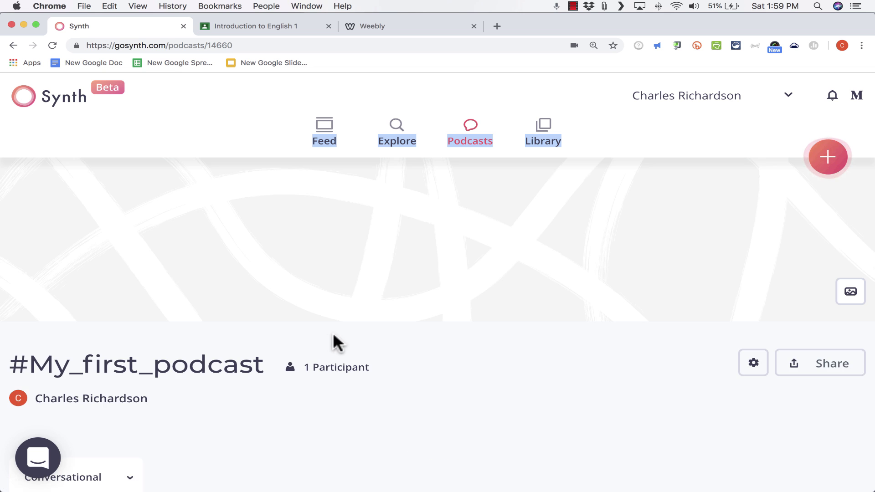
{"action": "scroll", "coordinate": [334, 343], "scroll_direction": "down", "scroll_amount": 5}
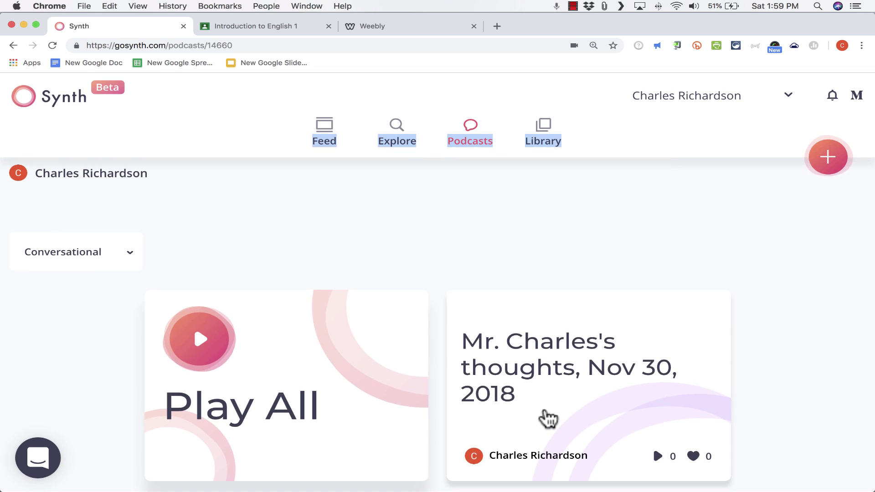
{"action": "scroll", "coordinate": [549, 416], "scroll_direction": "up", "scroll_amount": 5}
{"action": "scroll", "coordinate": [298, 372], "scroll_direction": "down", "scroll_amount": 2}
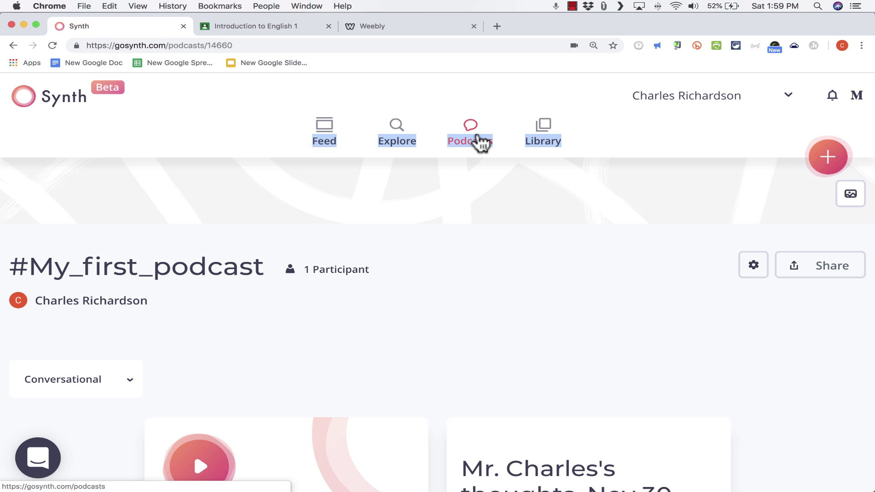
{"action": "left_click", "coordinate": [477, 139]}
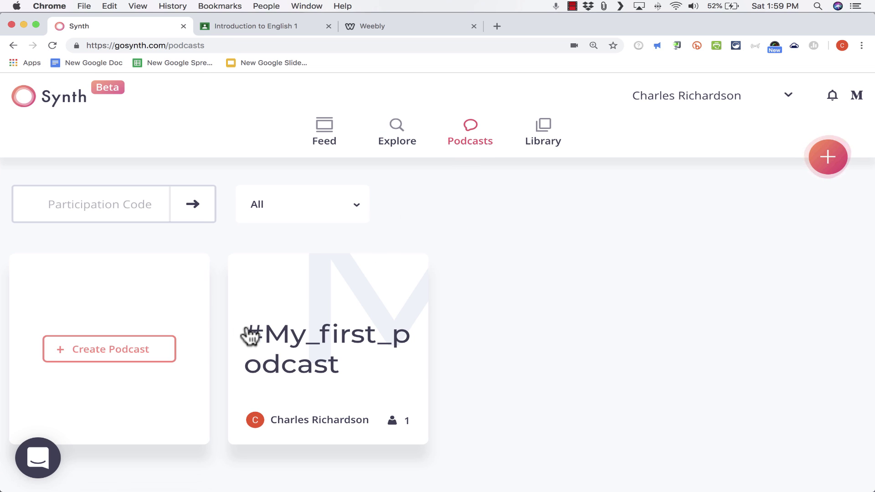
{"action": "left_click", "coordinate": [366, 337]}
{"action": "scroll", "coordinate": [363, 351], "scroll_direction": "down", "scroll_amount": 5}
{"action": "scroll", "coordinate": [456, 251], "scroll_direction": "up", "scroll_amount": 5}
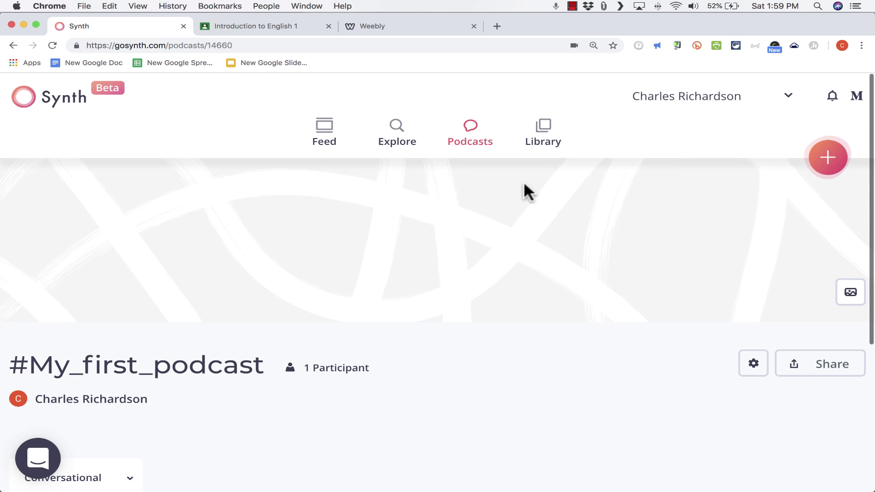
{"action": "left_click", "coordinate": [546, 132]}
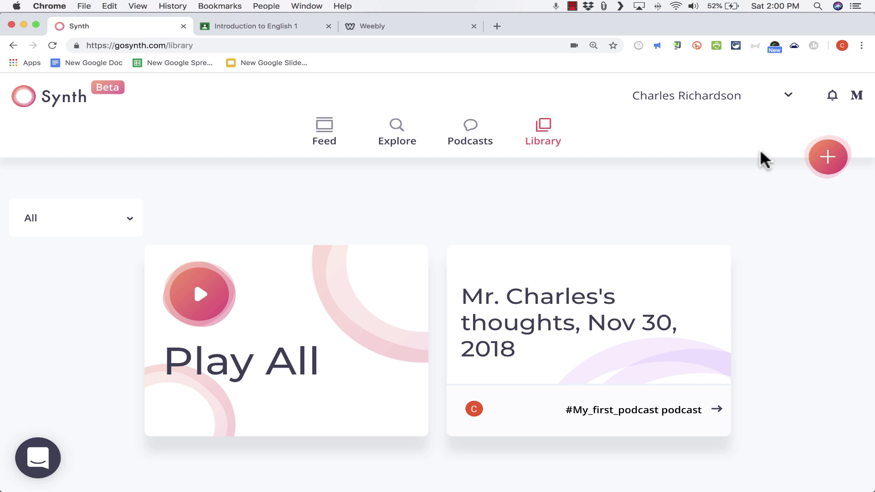
- Record a second audio Synth, stopping at about 20.57 seconds
{"action": "left_click", "coordinate": [830, 160]}
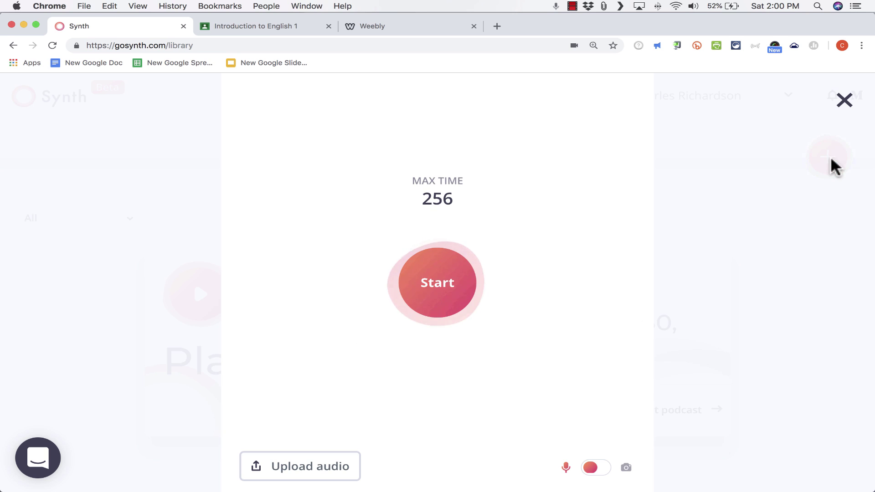
{"action": "left_click", "coordinate": [447, 294]}
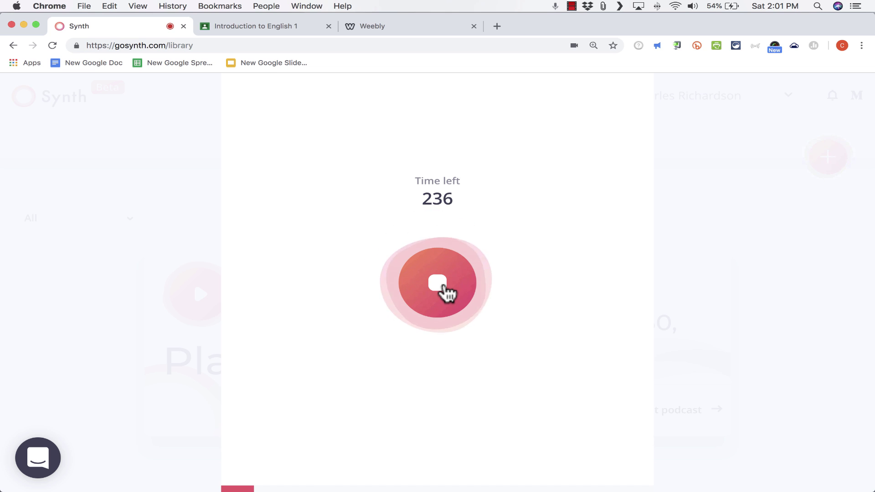
{"action": "left_click", "coordinate": [444, 288]}
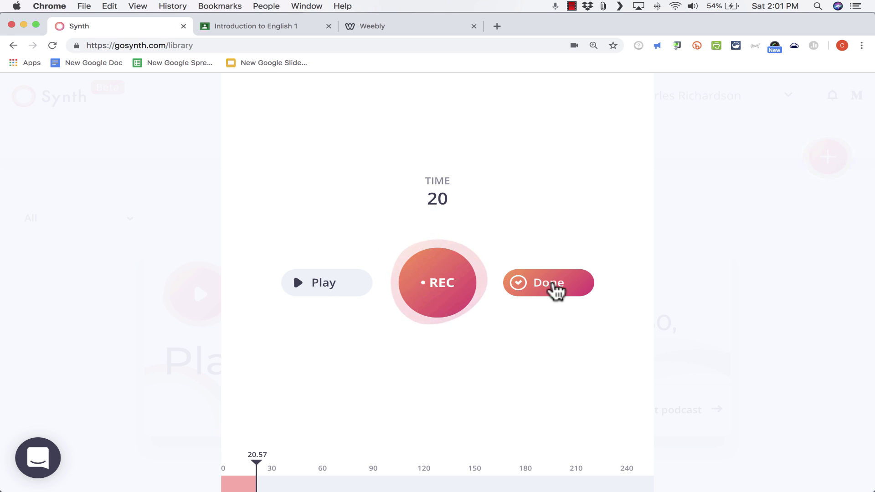
- Finish the 20-second recording with transcription turned on and continue to the sharing options
{"action": "left_click", "coordinate": [550, 284]}
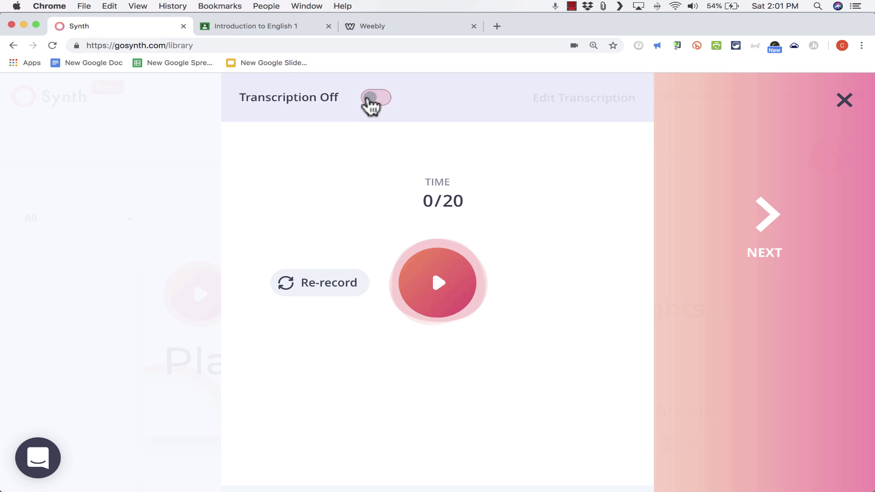
{"action": "left_click", "coordinate": [371, 98]}
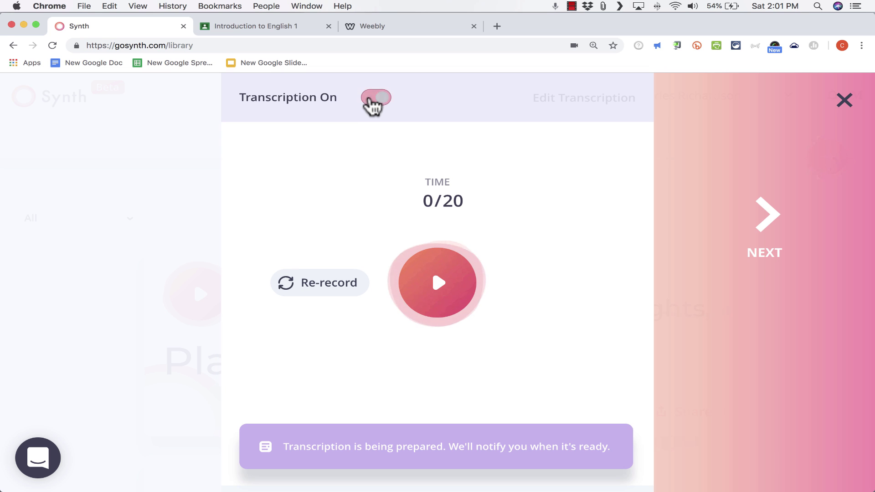
{"action": "left_click", "coordinate": [774, 232]}
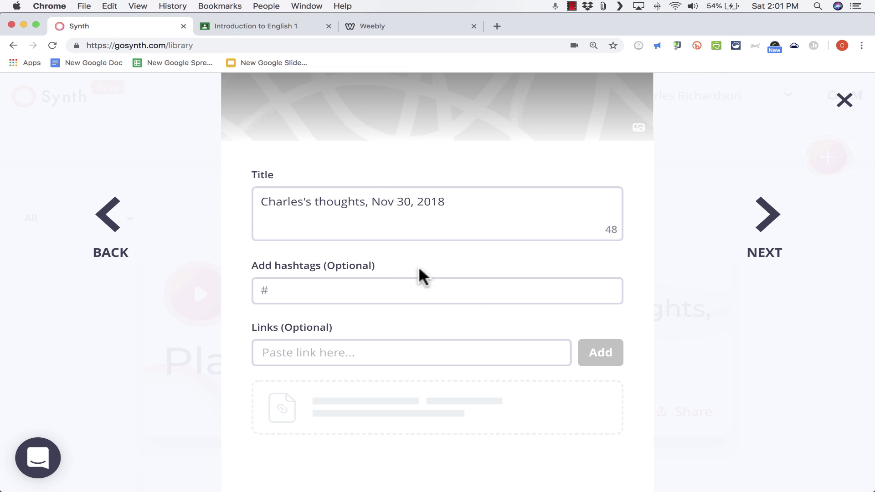
{"action": "left_click", "coordinate": [767, 214]}
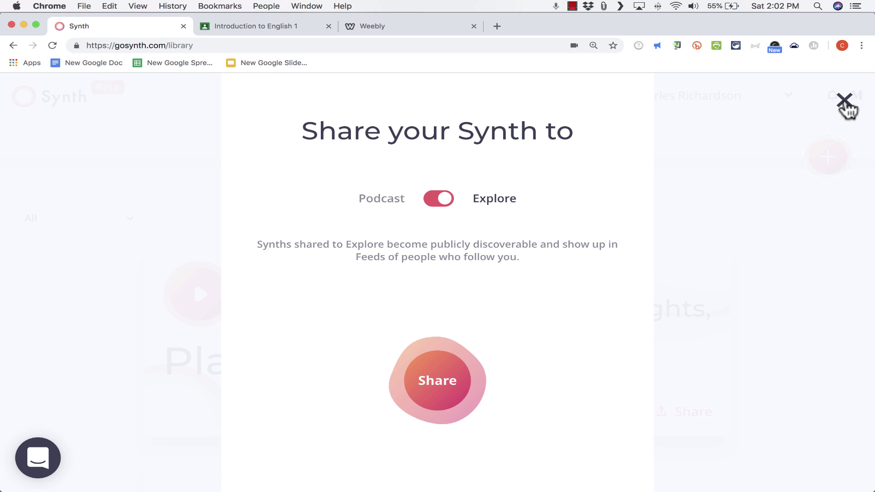
- Share the recording to the private #My_first_podcast podcast instead of Explore
{"action": "left_click", "coordinate": [436, 199]}
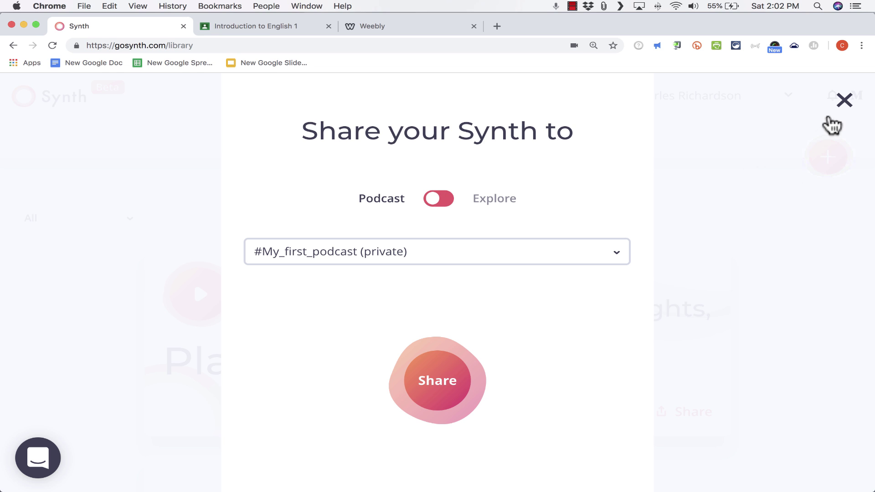
{"action": "left_click", "coordinate": [420, 259]}
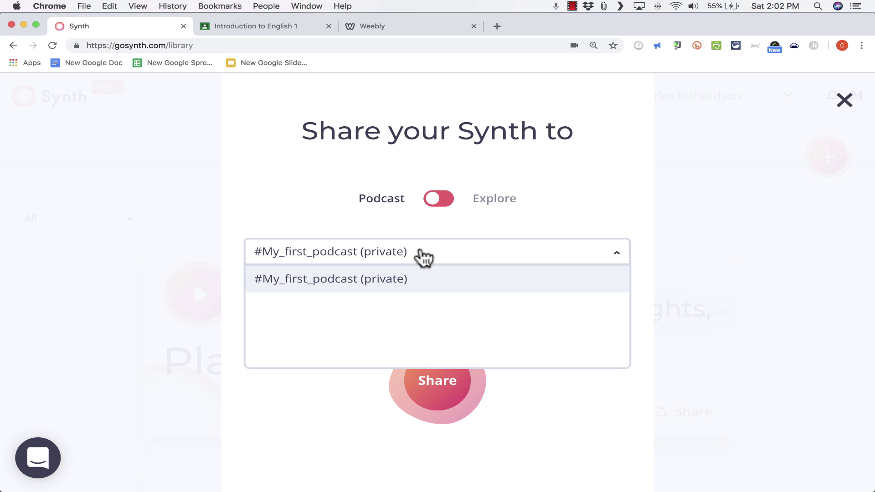
{"action": "left_click", "coordinate": [380, 279]}
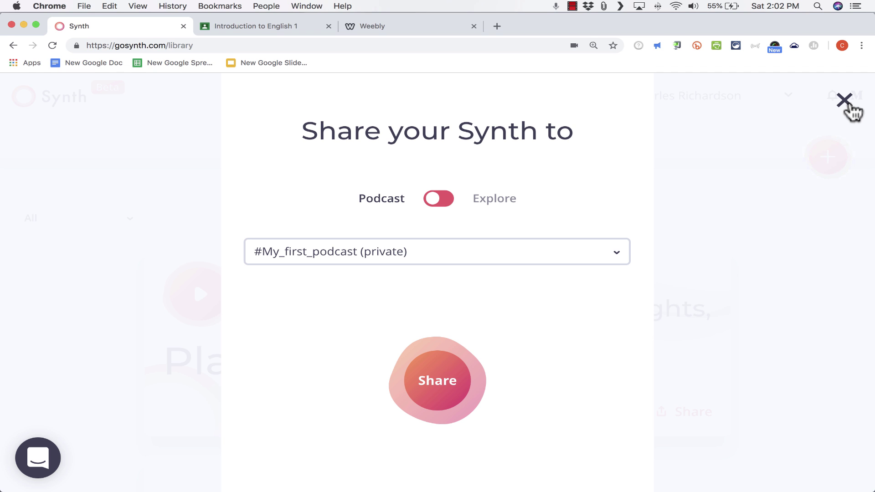
{"action": "left_click", "coordinate": [444, 385]}
- Go to Podcasts and open the Nov 30, 2018 episode in #My_first_podcast
{"action": "left_click", "coordinate": [469, 145]}
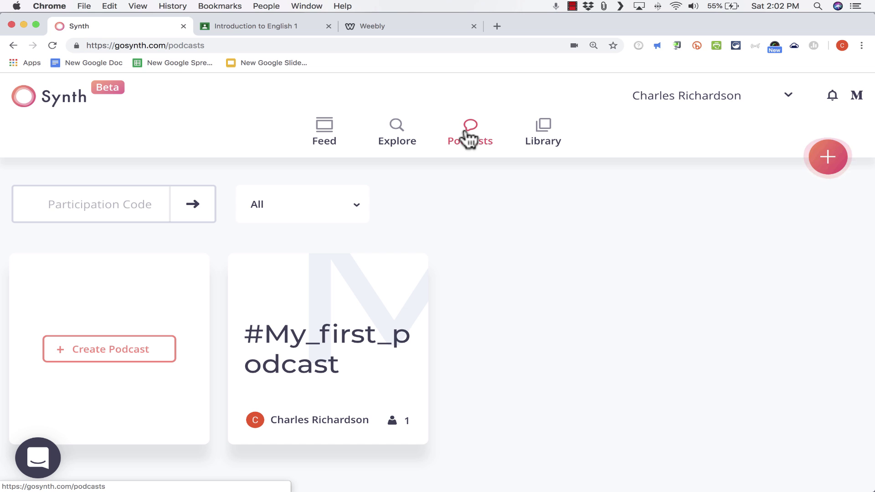
{"action": "left_click", "coordinate": [319, 343]}
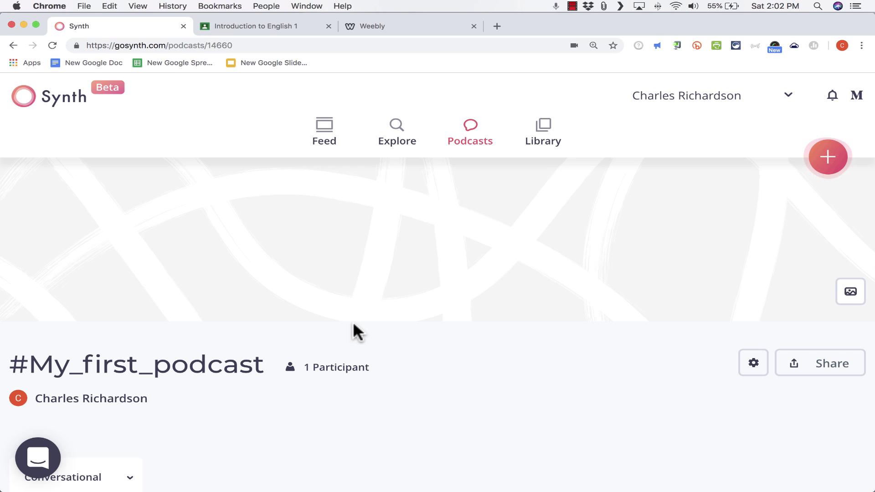
{"action": "scroll", "coordinate": [354, 328], "scroll_direction": "down", "scroll_amount": 5}
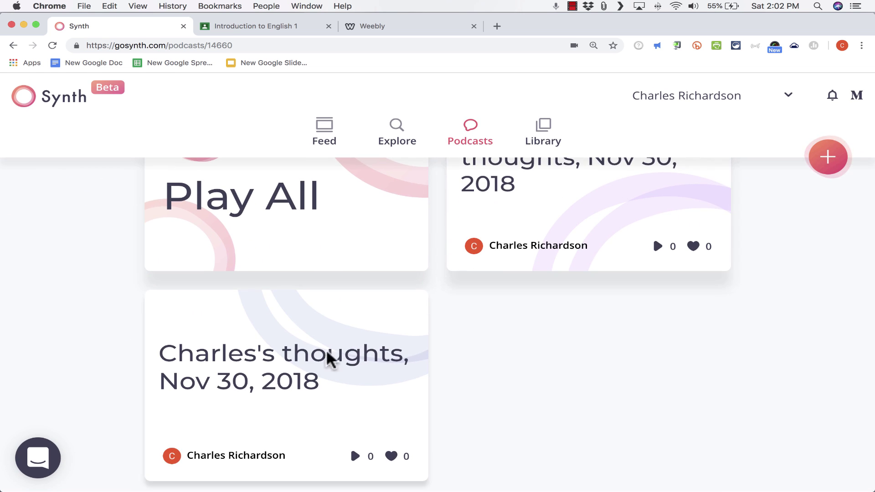
{"action": "scroll", "coordinate": [483, 314], "scroll_direction": "up", "scroll_amount": 3}
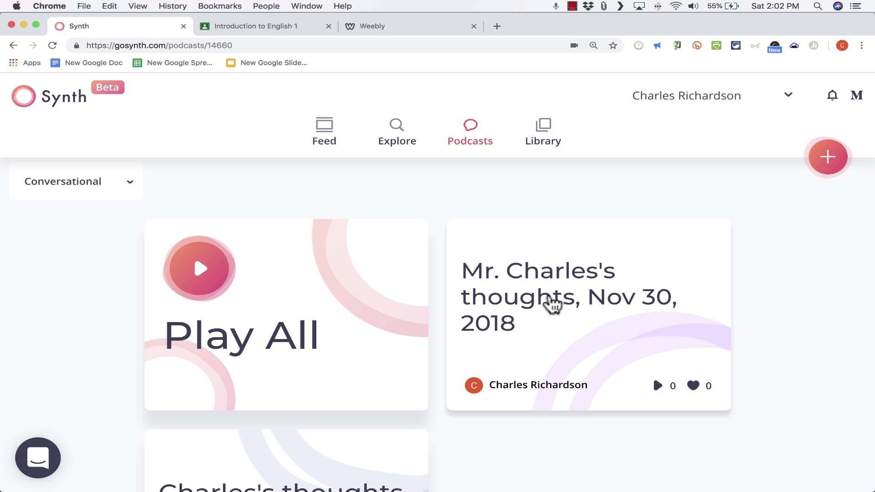
{"action": "left_click", "coordinate": [561, 311]}
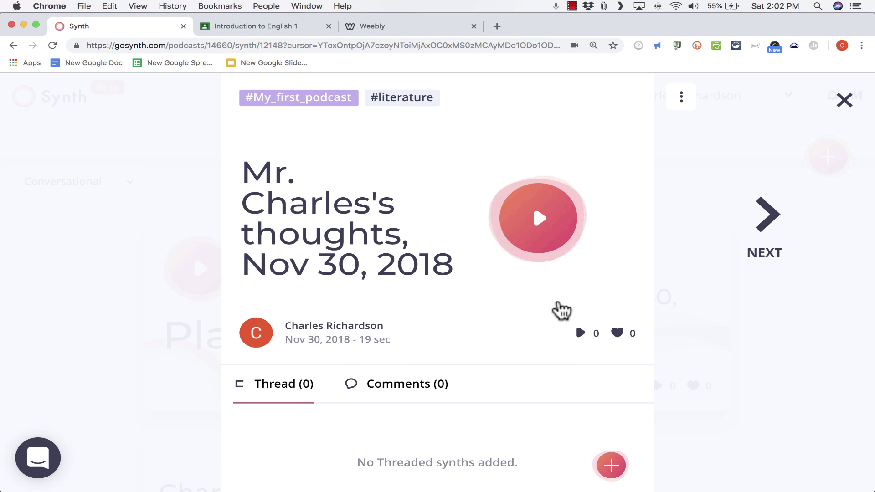
- Play the 19-second episode with its transcript, then bring up its ⋮ options menu
{"action": "left_click", "coordinate": [531, 219]}
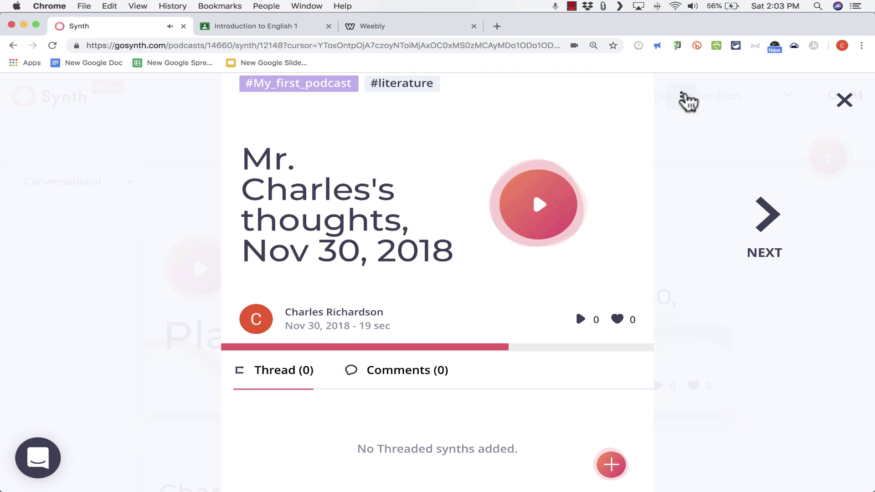
{"action": "left_click", "coordinate": [681, 96]}
{"action": "left_click", "coordinate": [681, 96]}
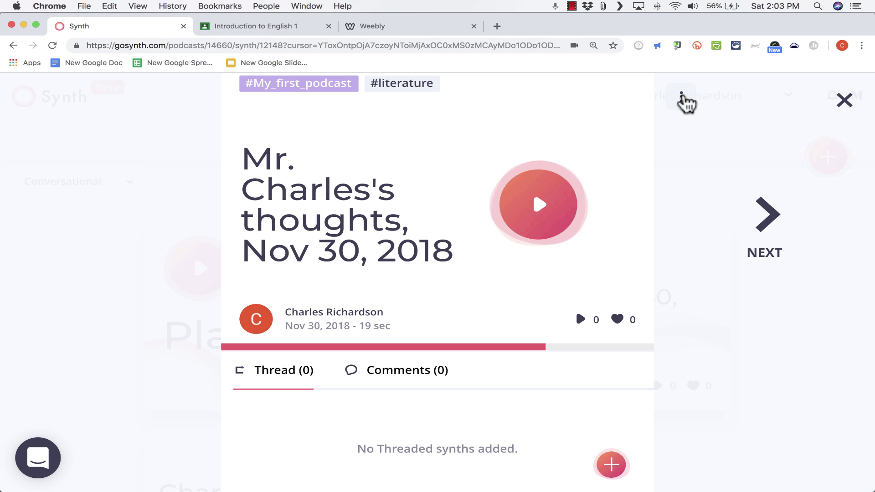
{"action": "left_click", "coordinate": [682, 96]}
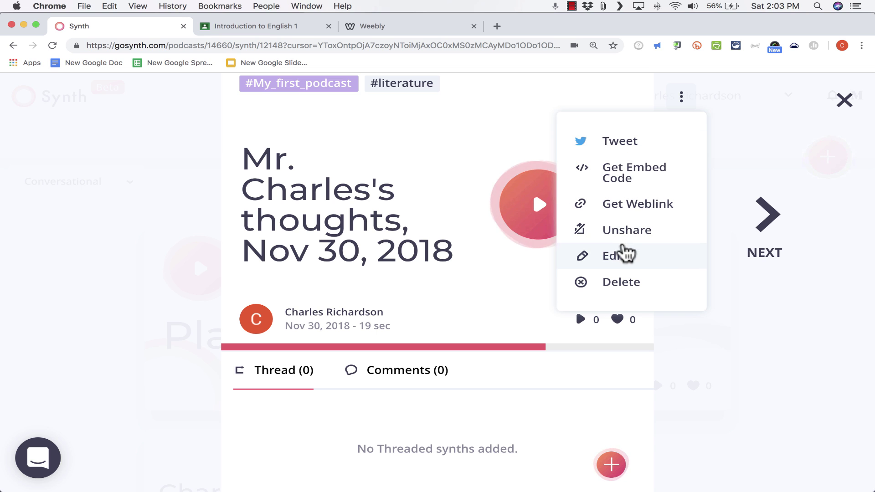
- Change 'High' to 'Hi' in the transcript so it reads 'Hi students this is my', and save
{"action": "left_click", "coordinate": [621, 261]}
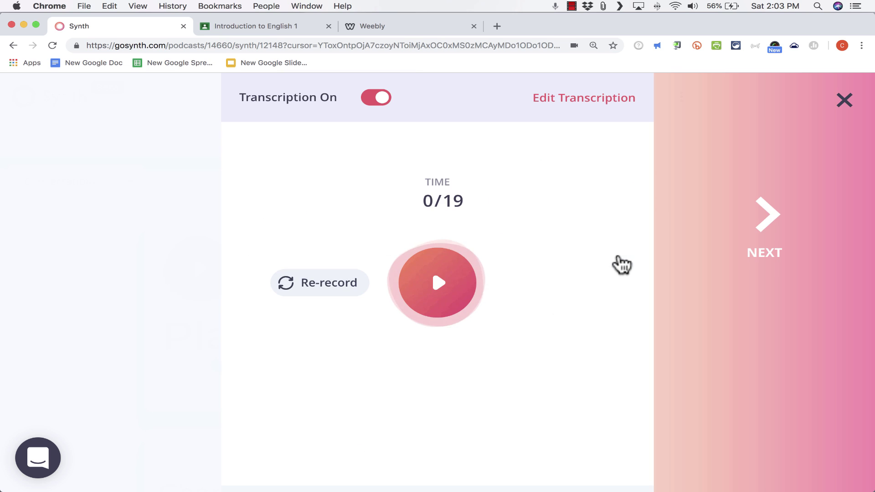
{"action": "left_click", "coordinate": [575, 98]}
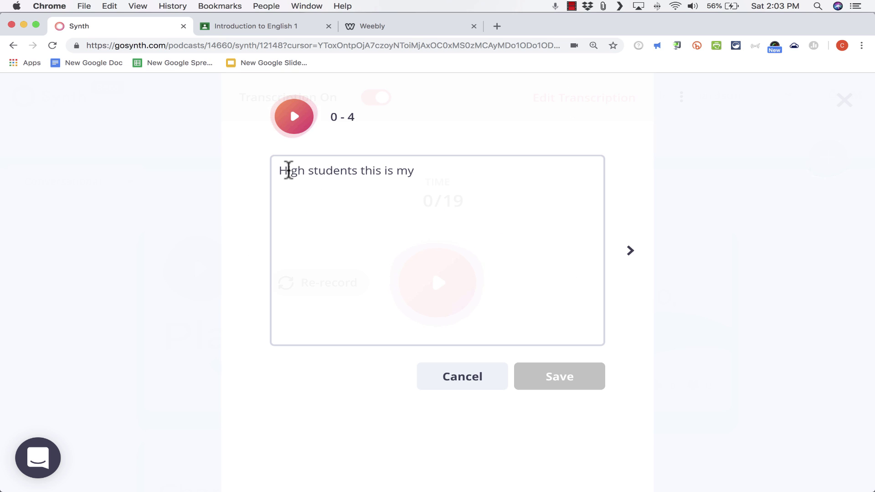
{"action": "left_click", "coordinate": [290, 169]}
{"action": "key", "text": "BackSpace"}
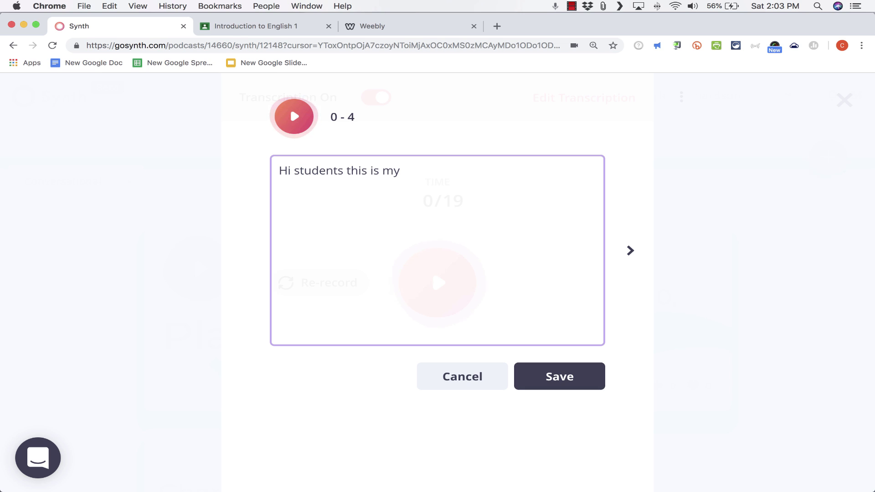
{"action": "key", "text": "super+z"}
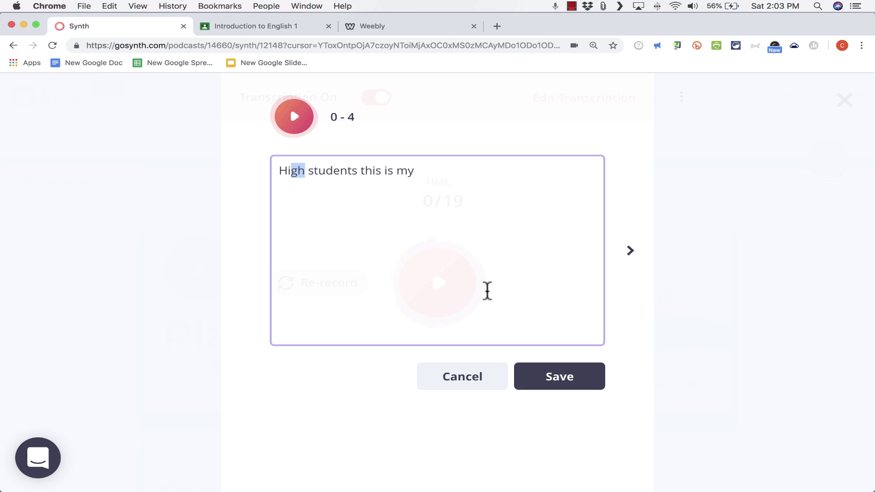
{"action": "key", "text": "BackSpace"}
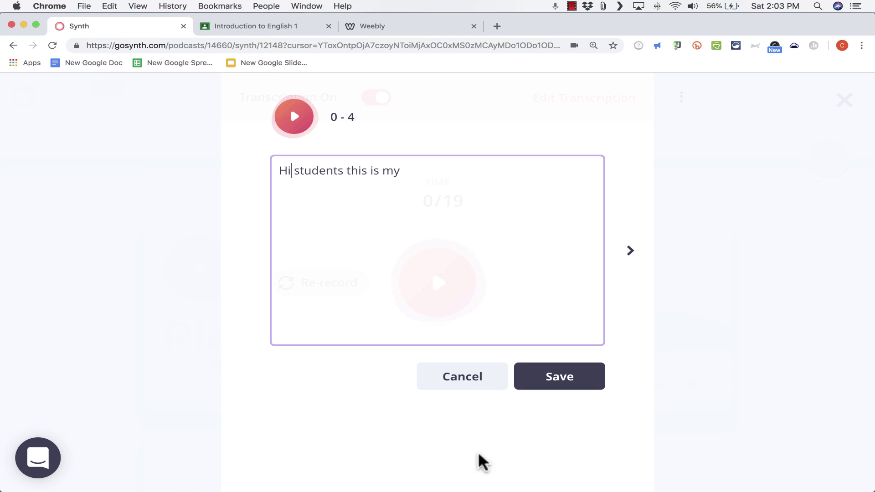
{"action": "left_click", "coordinate": [565, 386]}
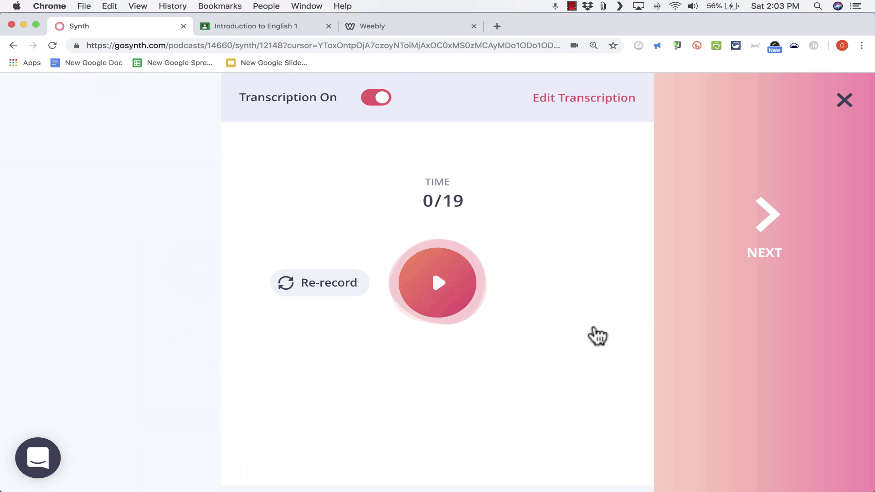
- Leave the editor and replay the episode to check the correction
{"action": "left_click", "coordinate": [845, 101]}
{"action": "left_click", "coordinate": [228, 347]}
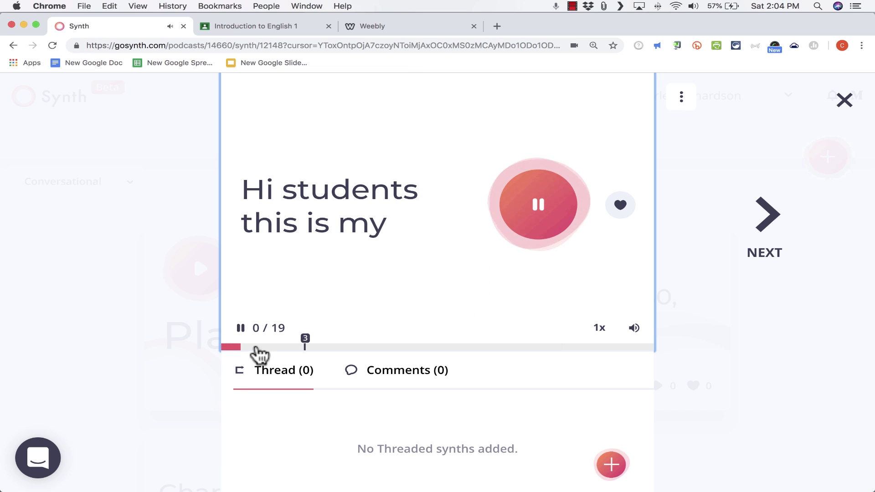
{"action": "left_click", "coordinate": [241, 329]}
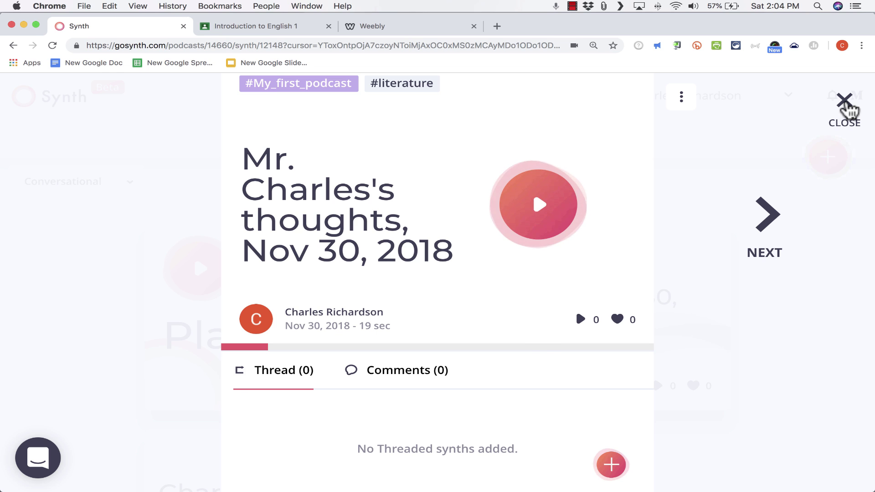
- Reopen the Nov 30, 2018 episode and view its shareable weblink via Get Weblink
{"action": "left_click", "coordinate": [845, 103]}
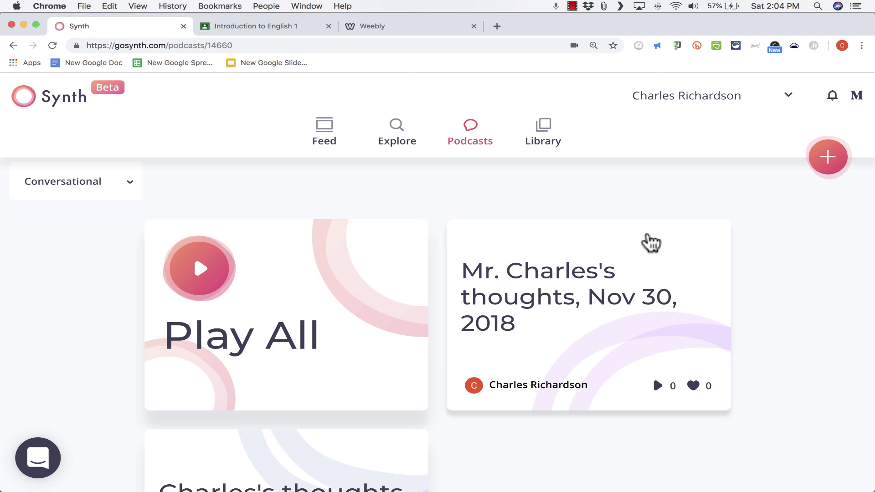
{"action": "left_click", "coordinate": [621, 300]}
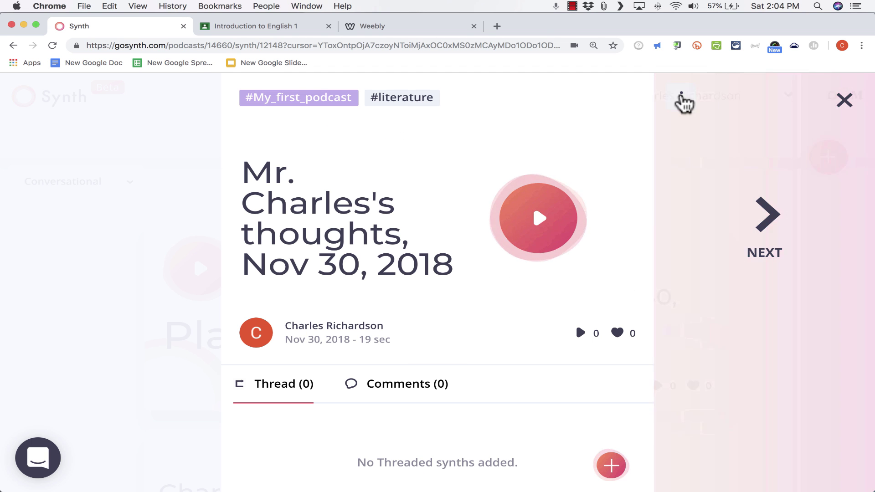
{"action": "left_click", "coordinate": [681, 97]}
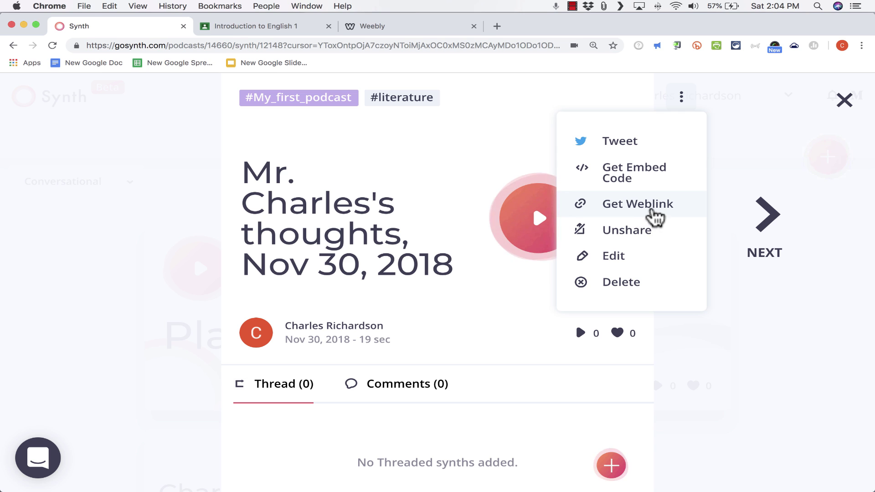
{"action": "left_click", "coordinate": [662, 204]}
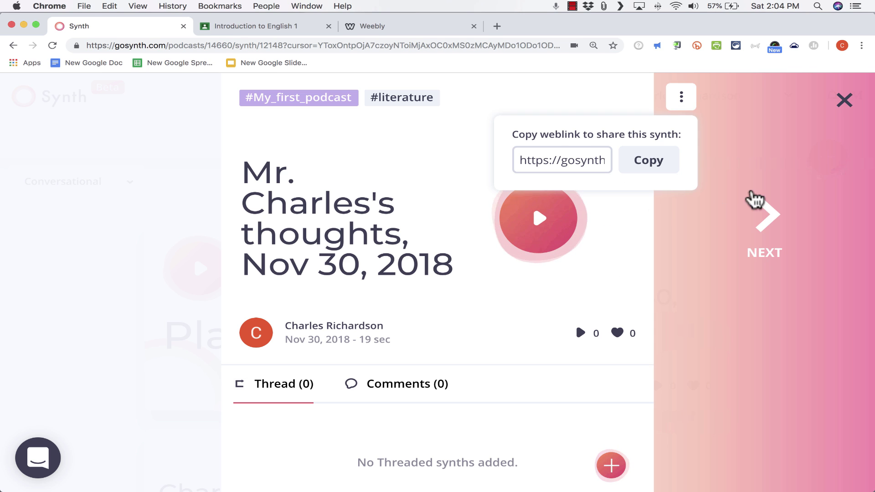
{"action": "double_click", "coordinate": [573, 160]}
- Copy the episode's embed code, then go back to the Podcasts list
{"action": "left_click", "coordinate": [681, 97]}
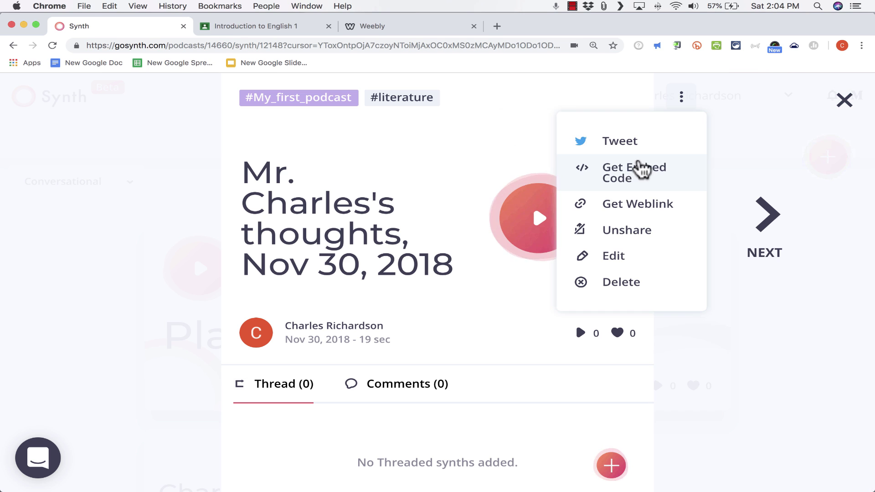
{"action": "left_click", "coordinate": [631, 177]}
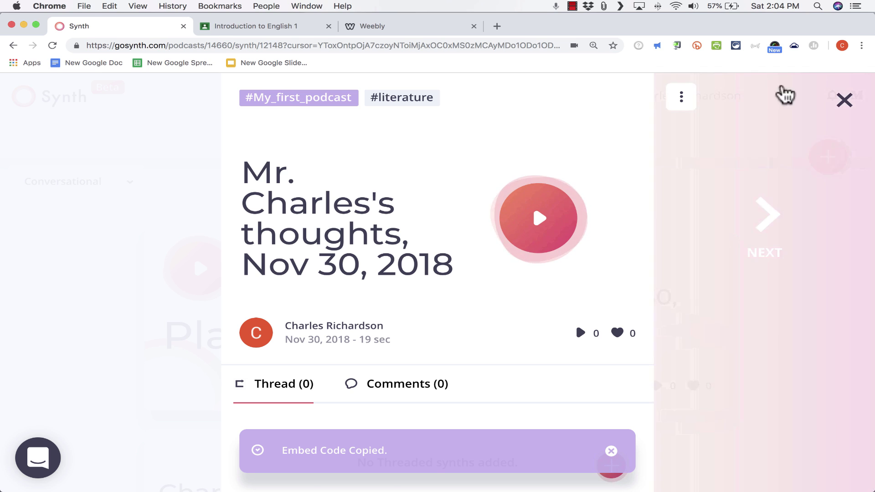
{"action": "left_click", "coordinate": [802, 98]}
{"action": "left_click", "coordinate": [469, 143]}
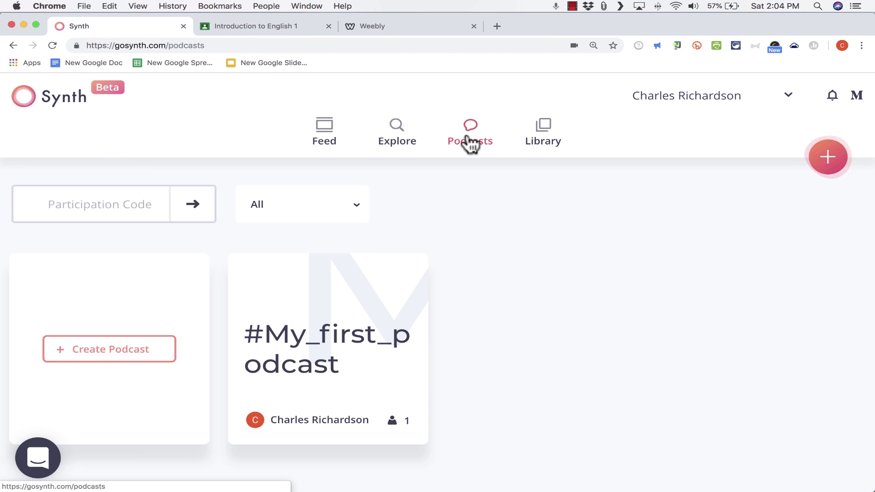
- Open #My_first_podcast and review its Podcast settings and podcast code, closing them unchanged
{"action": "left_click", "coordinate": [346, 342]}
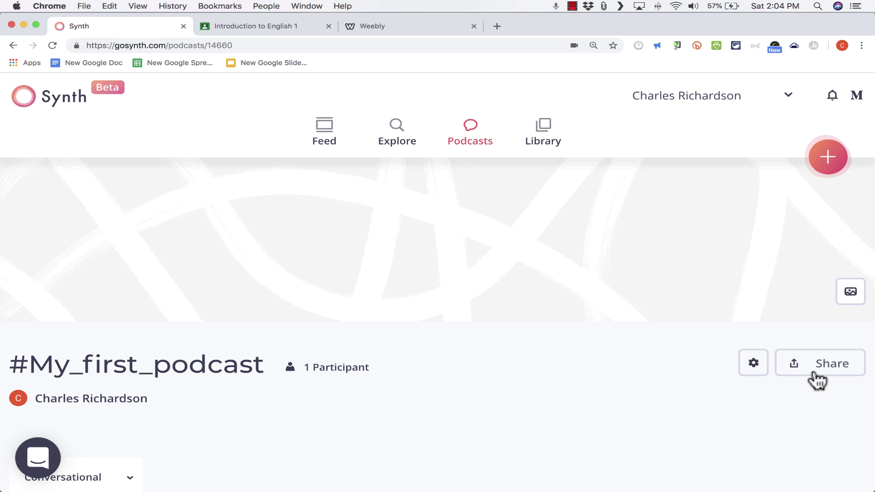
{"action": "left_click", "coordinate": [756, 367]}
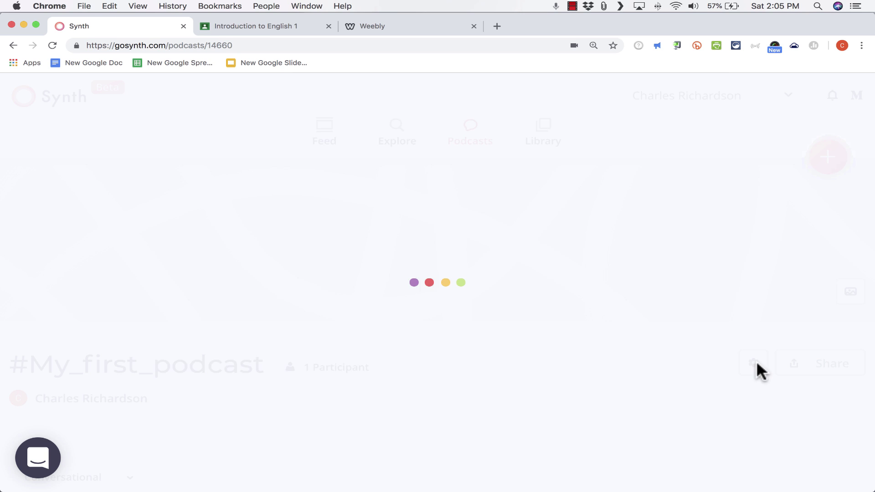
{"action": "scroll", "coordinate": [629, 357], "scroll_direction": "down", "scroll_amount": 2}
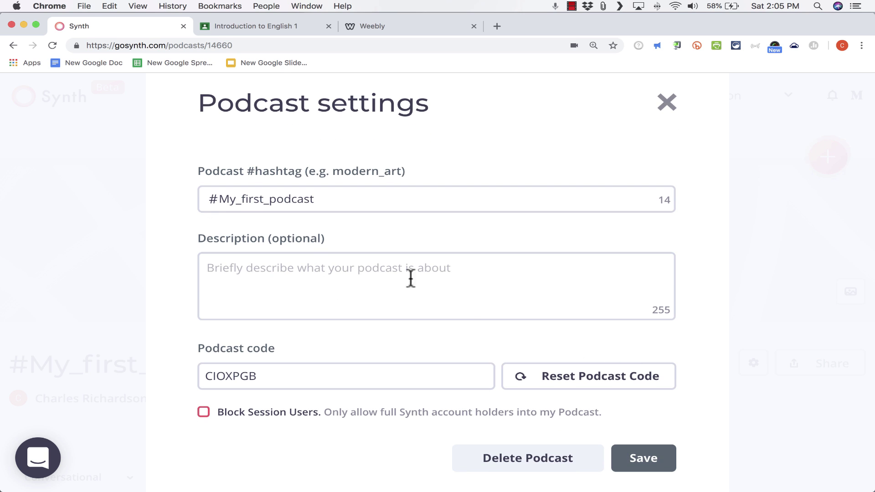
{"action": "scroll", "coordinate": [160, 209], "scroll_direction": "up", "scroll_amount": 1}
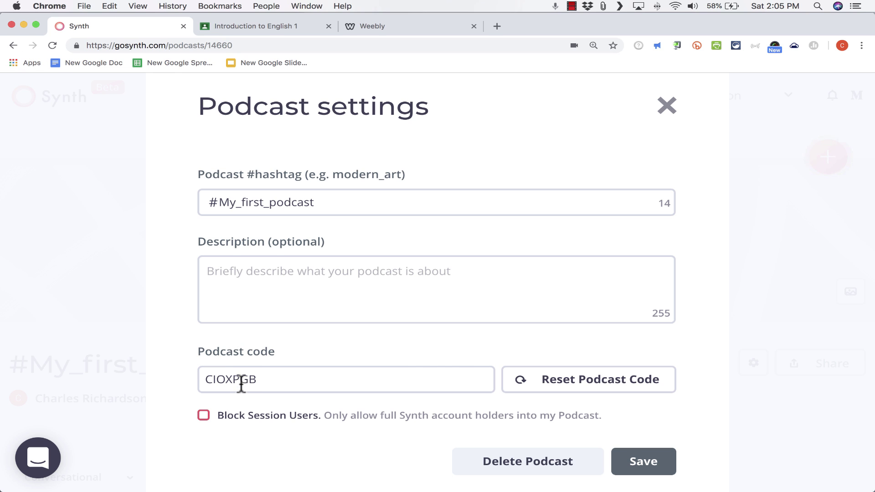
{"action": "left_click", "coordinate": [852, 304]}
{"action": "left_click", "coordinate": [851, 294]}
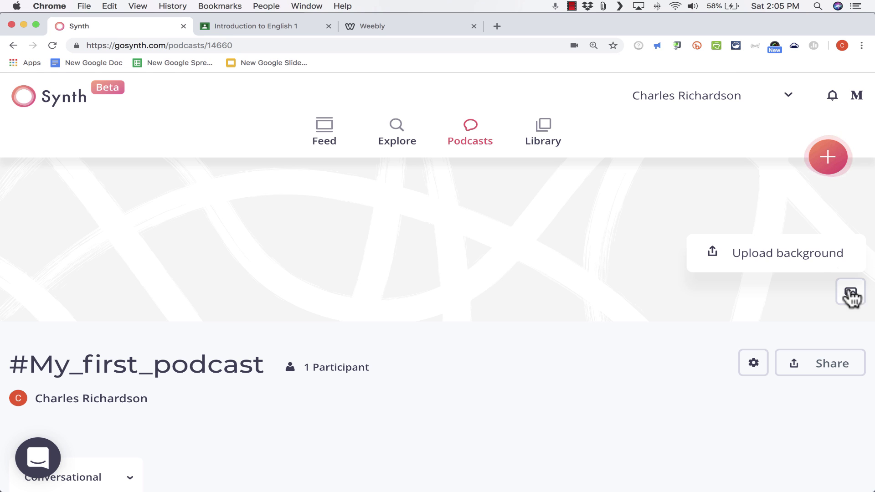
- Open #My_first_podcast's Share screen and copy the whole podcast's embed code
{"action": "left_click", "coordinate": [830, 370]}
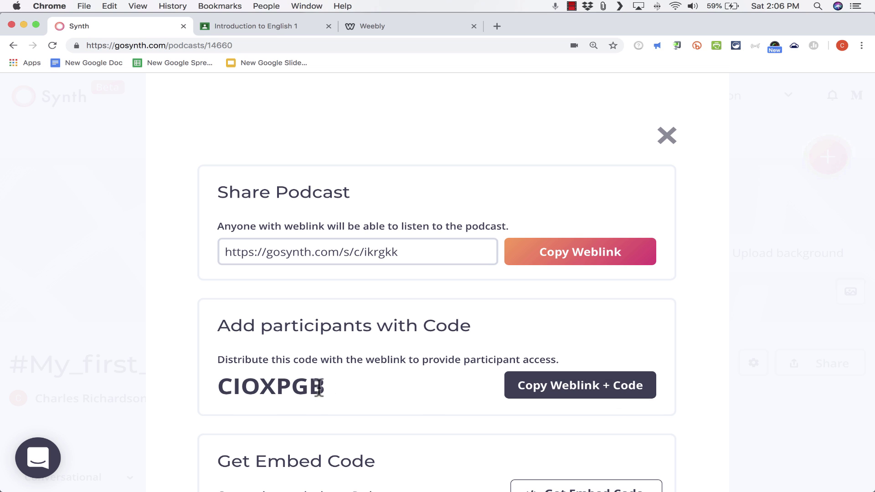
{"action": "scroll", "coordinate": [342, 388], "scroll_direction": "down", "scroll_amount": 3}
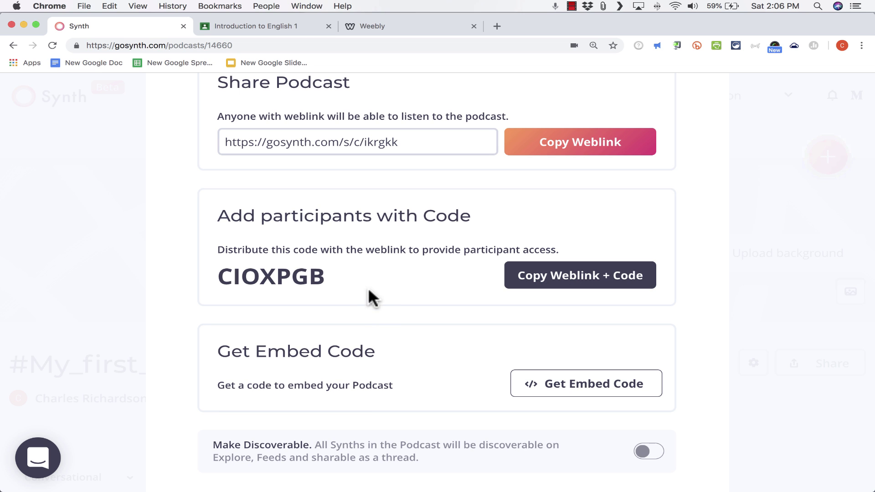
{"action": "scroll", "coordinate": [382, 310], "scroll_direction": "down", "scroll_amount": 1}
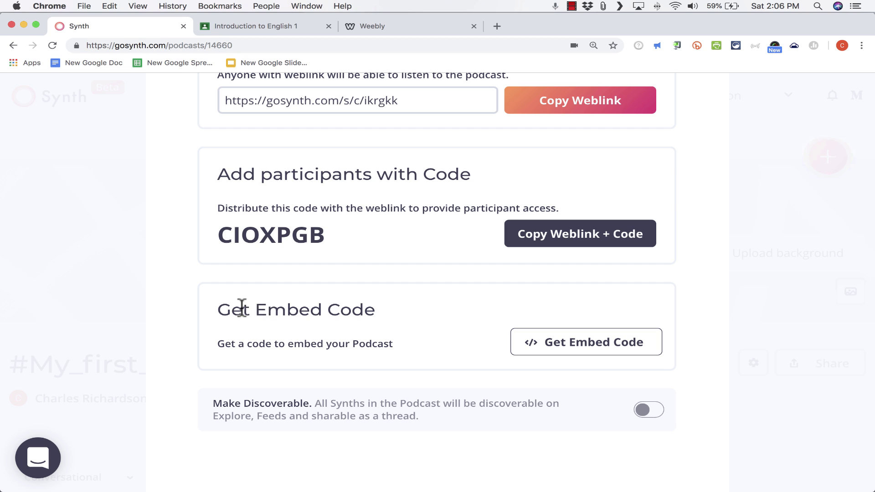
{"action": "left_click_drag", "start_coordinate": [223, 313], "coordinate": [393, 332]}
{"action": "left_click", "coordinate": [459, 319]}
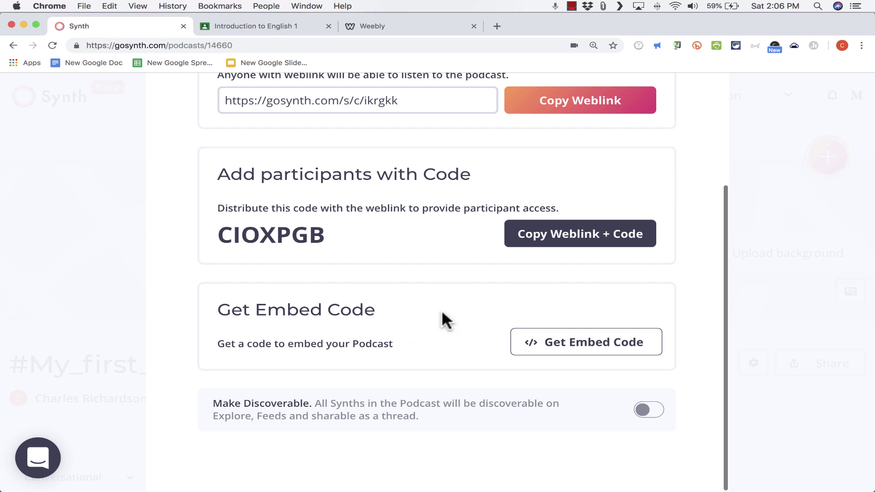
{"action": "left_click", "coordinate": [558, 348]}
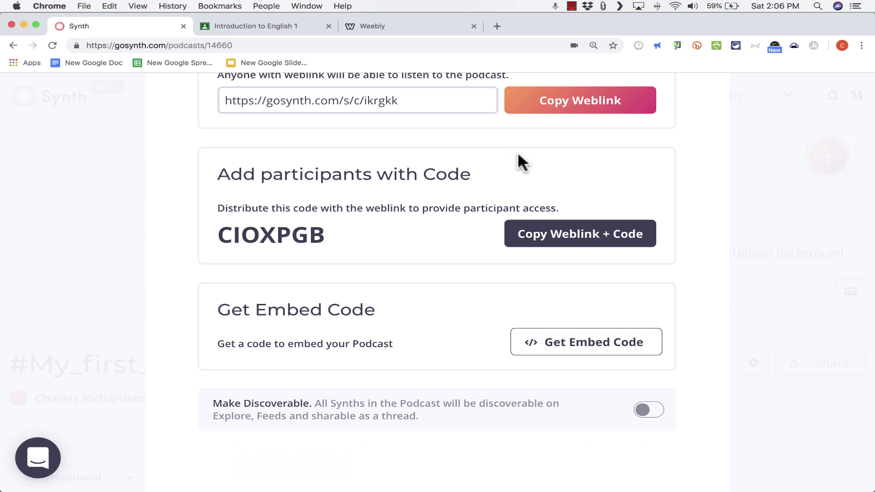
- In Introduction to English 1, try attaching the embed code as a post link, then cancel the invalid link
{"action": "left_click", "coordinate": [276, 26]}
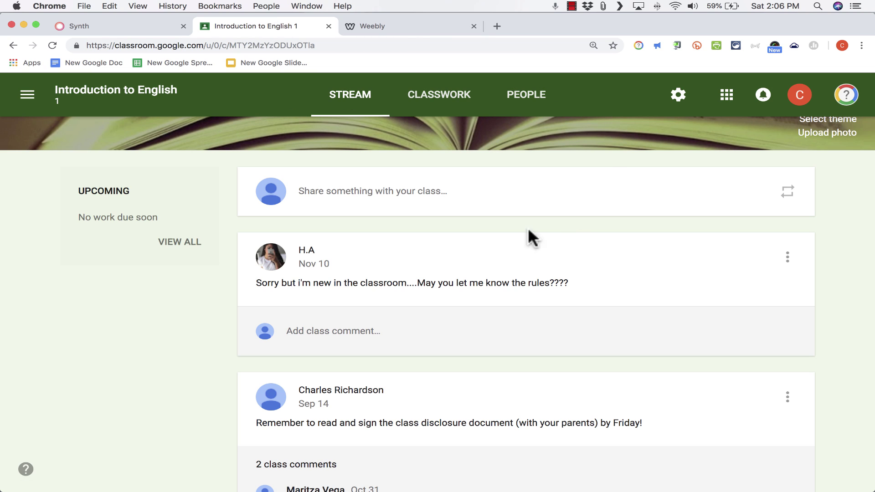
{"action": "left_click", "coordinate": [447, 197]}
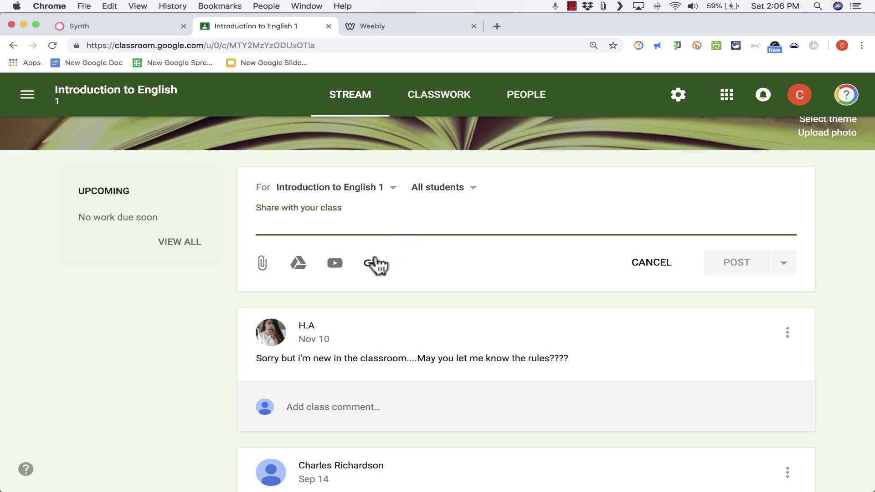
{"action": "left_click", "coordinate": [372, 264]}
{"action": "key", "text": "super+v"}
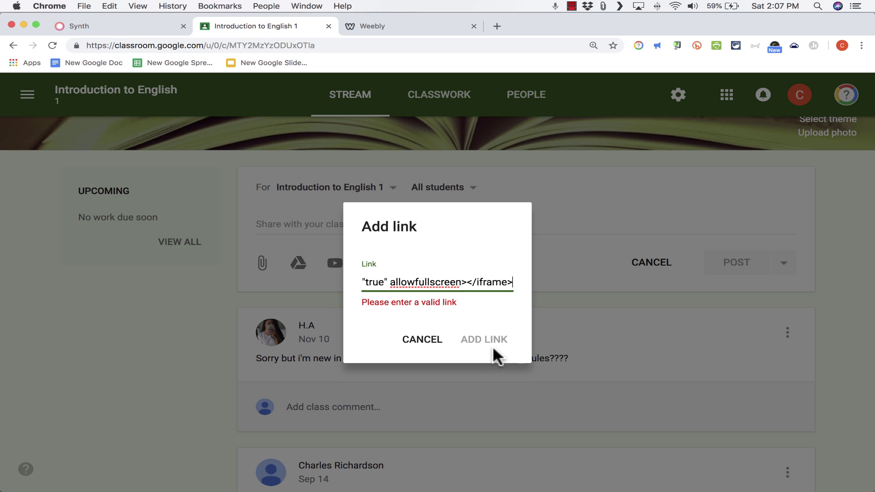
{"action": "left_click", "coordinate": [367, 78]}
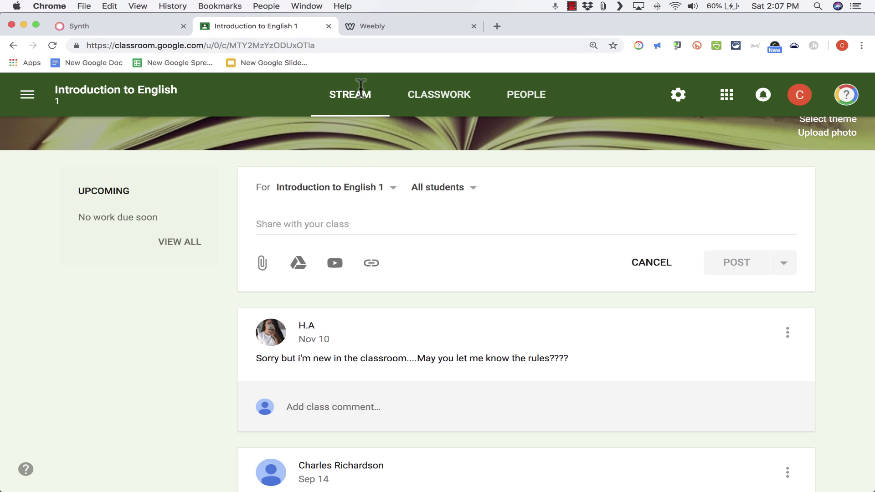
- Add an Embed Code element to the JS Photography home page and paste the Synth iframe code into it
{"action": "left_click", "coordinate": [391, 27]}
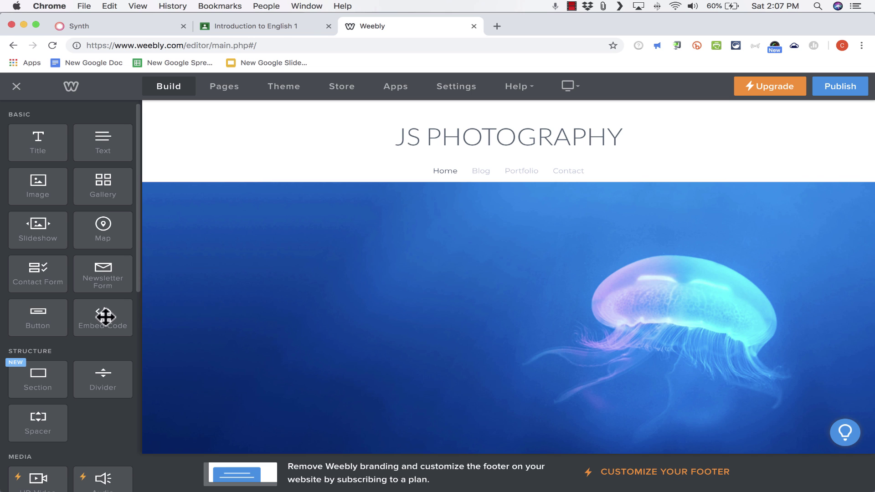
{"action": "left_click_drag", "start_coordinate": [106, 316], "coordinate": [350, 211]}
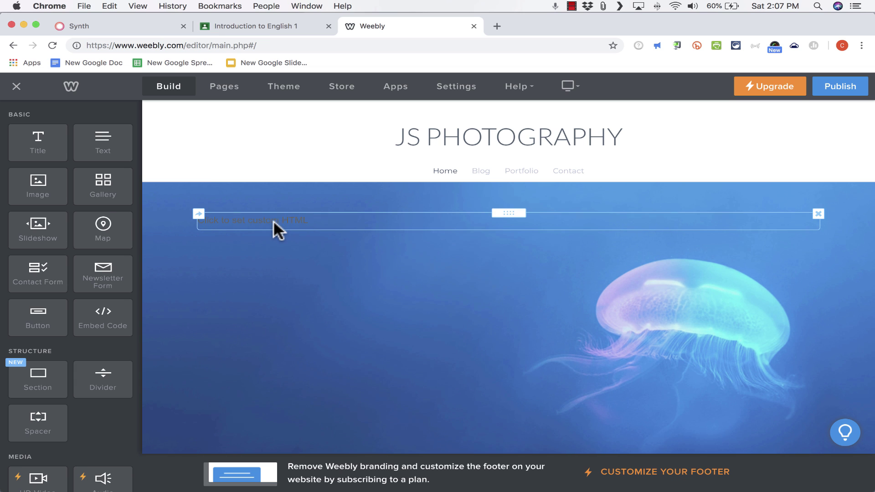
{"action": "left_click", "coordinate": [288, 218]}
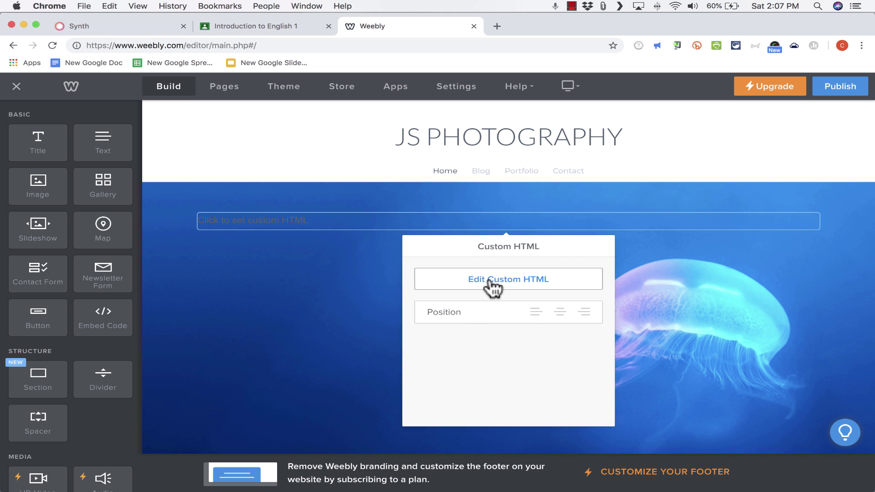
{"action": "left_click", "coordinate": [493, 284]}
{"action": "key", "text": "super+v"}
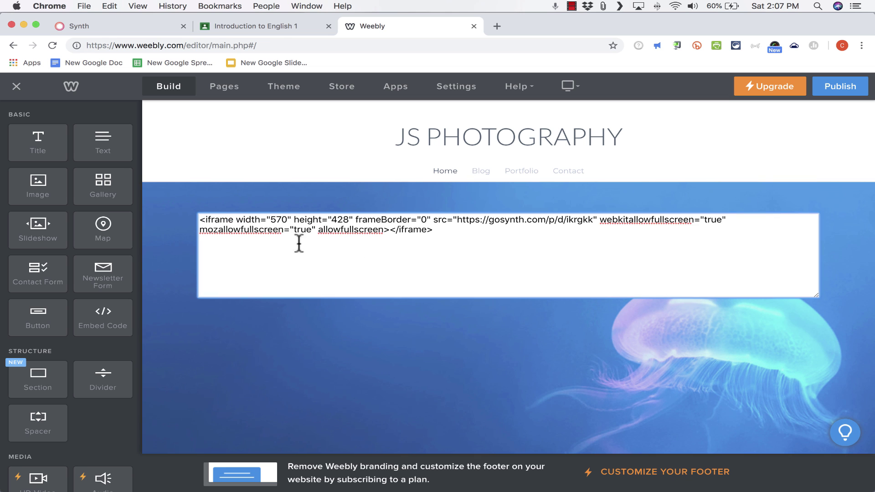
{"action": "left_click", "coordinate": [791, 338]}
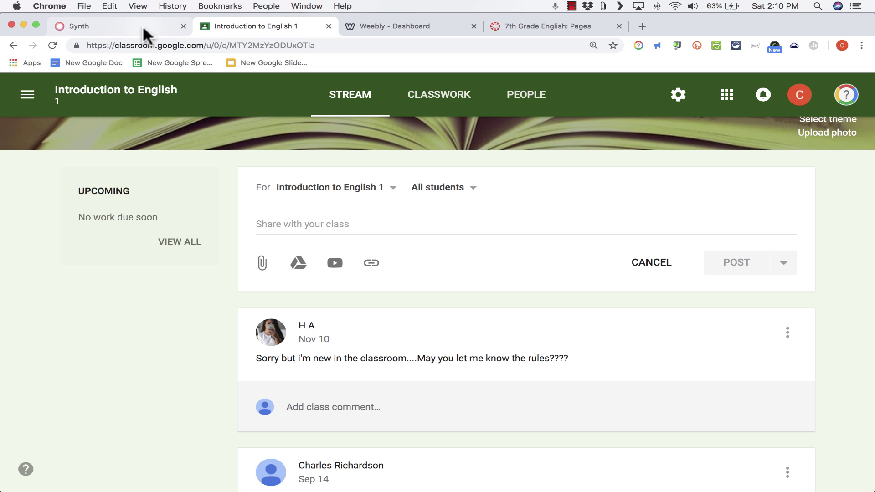
{"action": "left_click", "coordinate": [143, 29]}
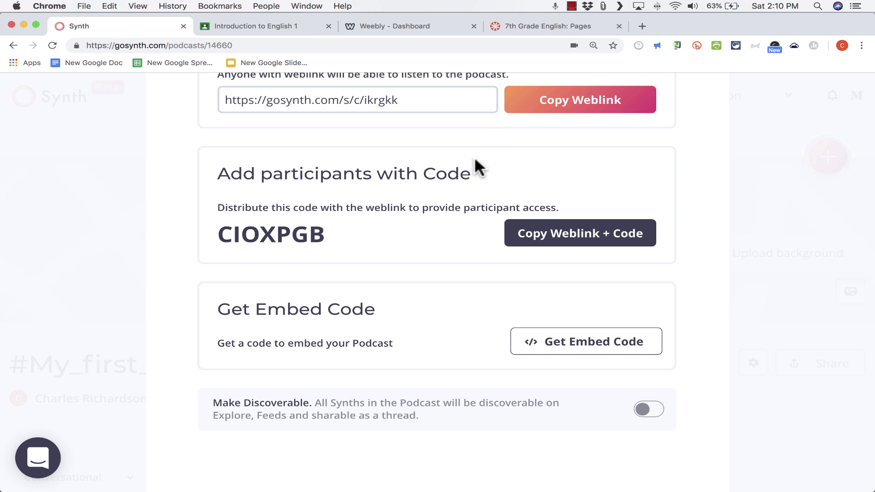
{"action": "scroll", "coordinate": [385, 199], "scroll_direction": "up", "scroll_amount": 5}
{"action": "left_click", "coordinate": [403, 254]}
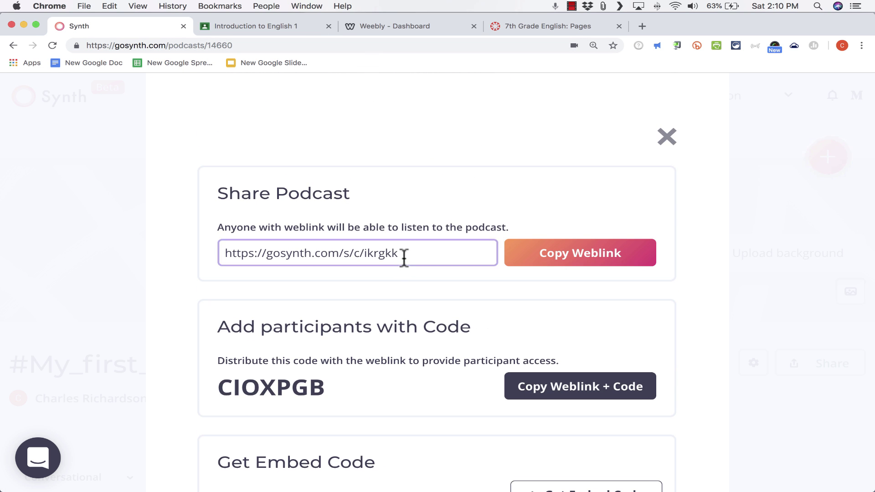
{"action": "left_click", "coordinate": [574, 257]}
- Paste the weblink into a new Introduction to English 1 class post and publish it
{"action": "left_click", "coordinate": [296, 29]}
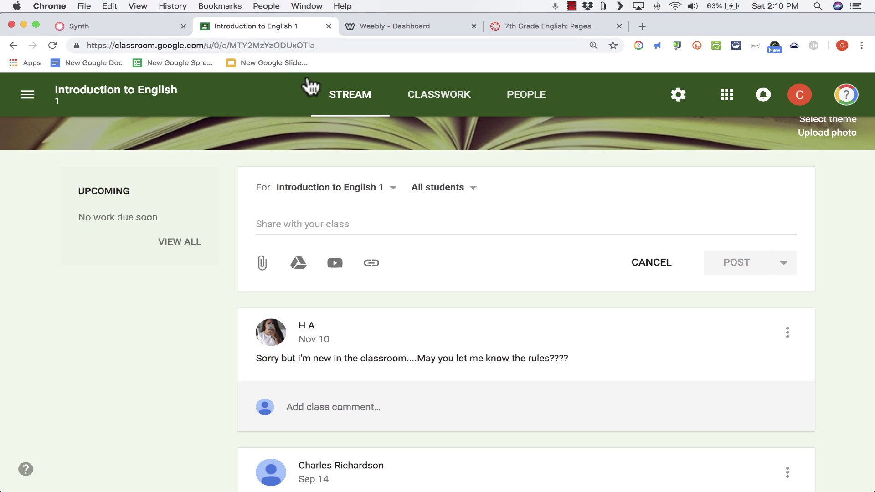
{"action": "left_click", "coordinate": [338, 225]}
{"action": "key", "text": "super+v"}
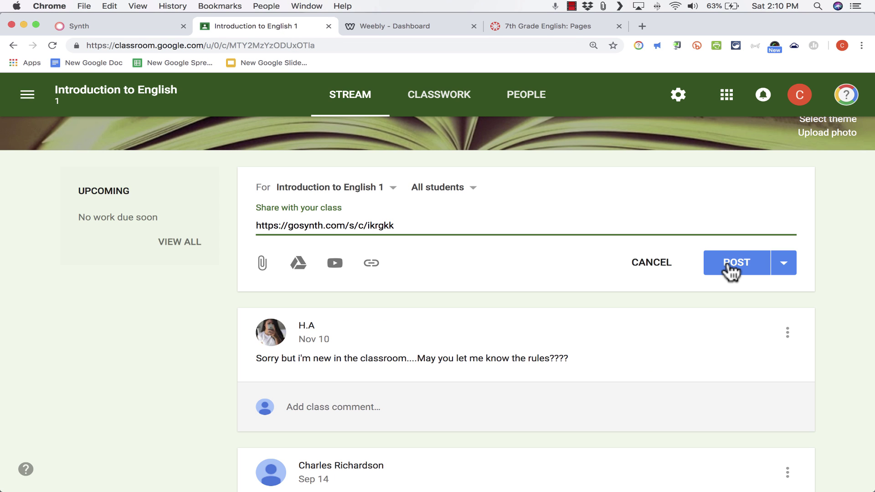
{"action": "left_click", "coordinate": [731, 264]}
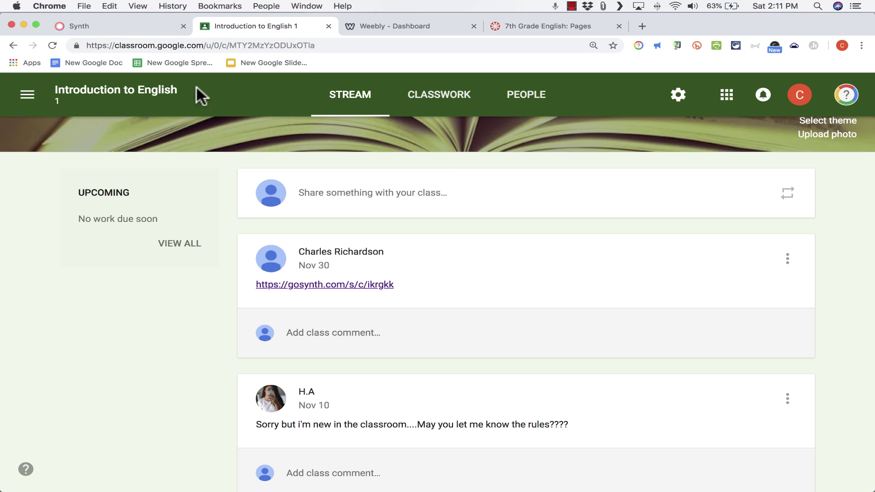
- Close Synth's sharing options and log out of Synth
{"action": "left_click", "coordinate": [128, 32]}
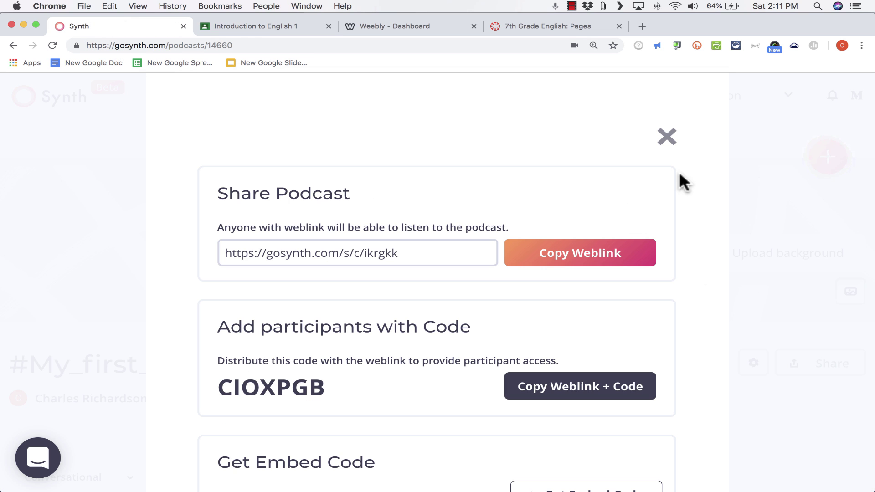
{"action": "left_click", "coordinate": [667, 136]}
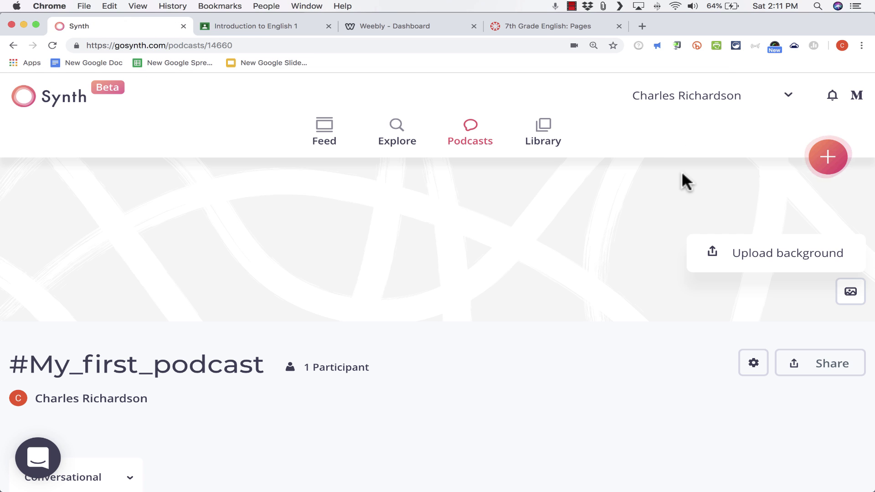
{"action": "left_click", "coordinate": [765, 96]}
{"action": "left_click", "coordinate": [652, 275]}
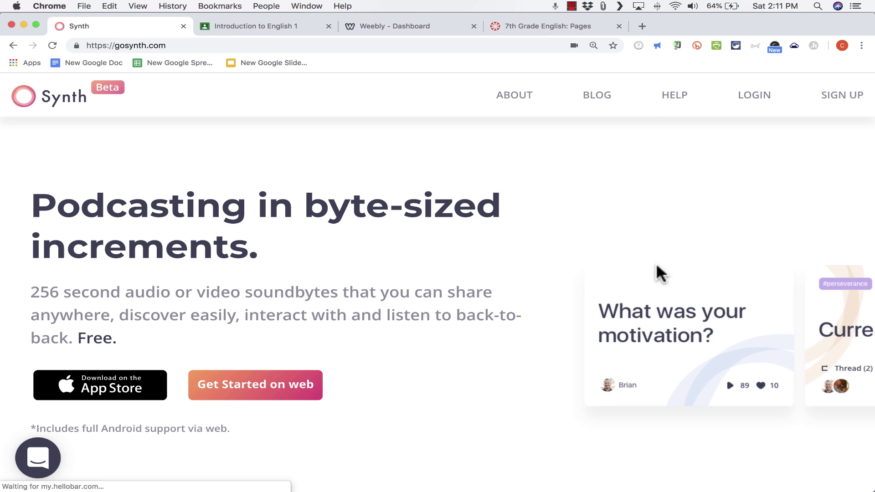
- Open the posted weblink from the Classroom stream and Play All synths in #My_first_podcast
{"action": "left_click", "coordinate": [279, 38]}
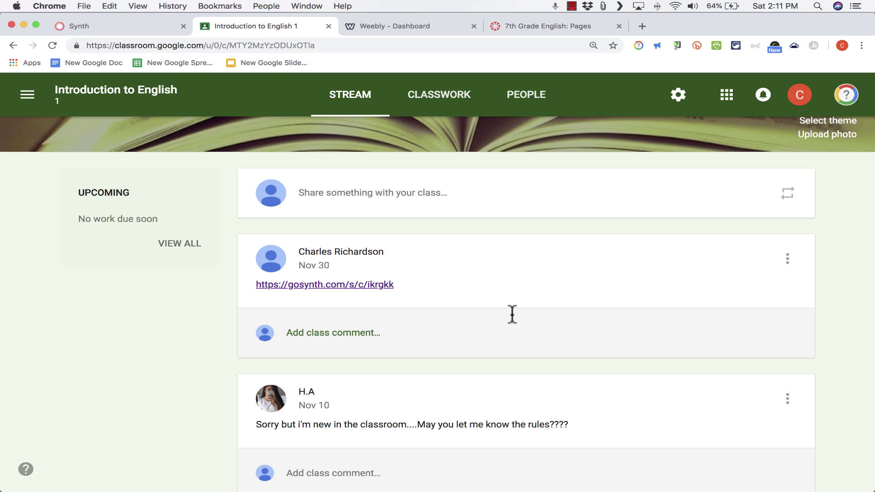
{"action": "left_click", "coordinate": [353, 287]}
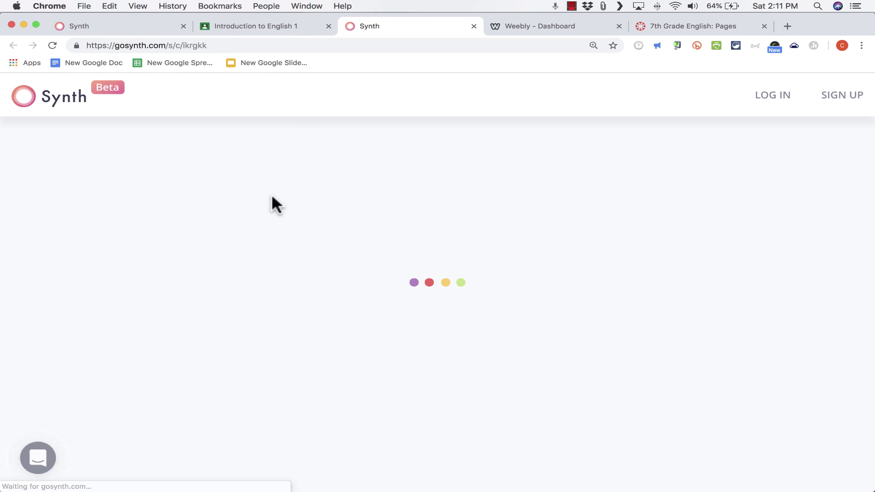
{"action": "scroll", "coordinate": [318, 303], "scroll_direction": "down", "scroll_amount": 5}
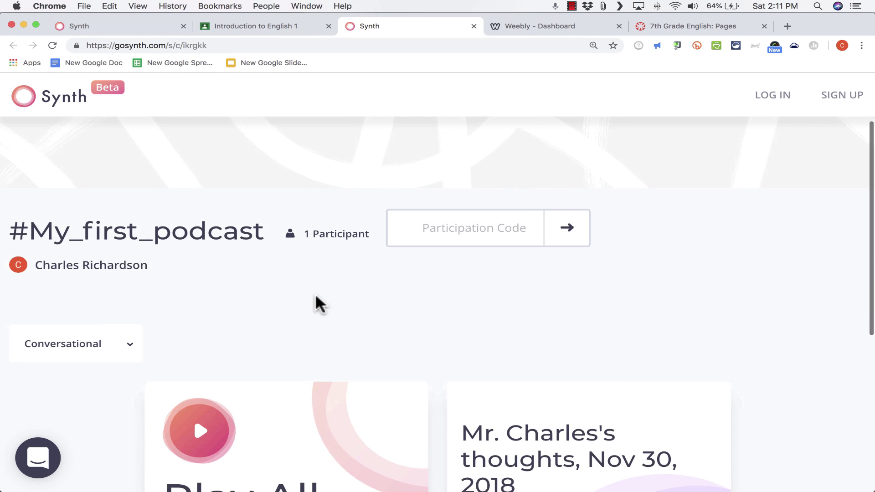
{"action": "left_click", "coordinate": [201, 301]}
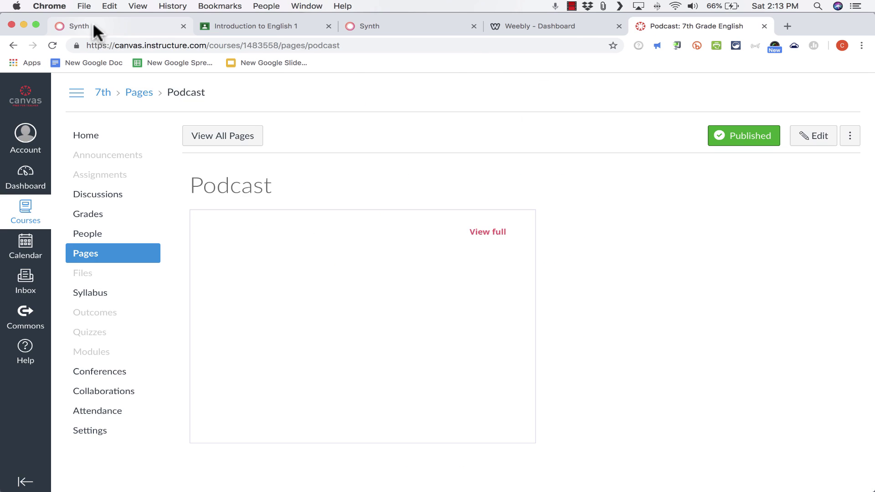
- Return to the original Synth tab and close the podcast's sharing options
{"action": "left_click", "coordinate": [93, 26]}
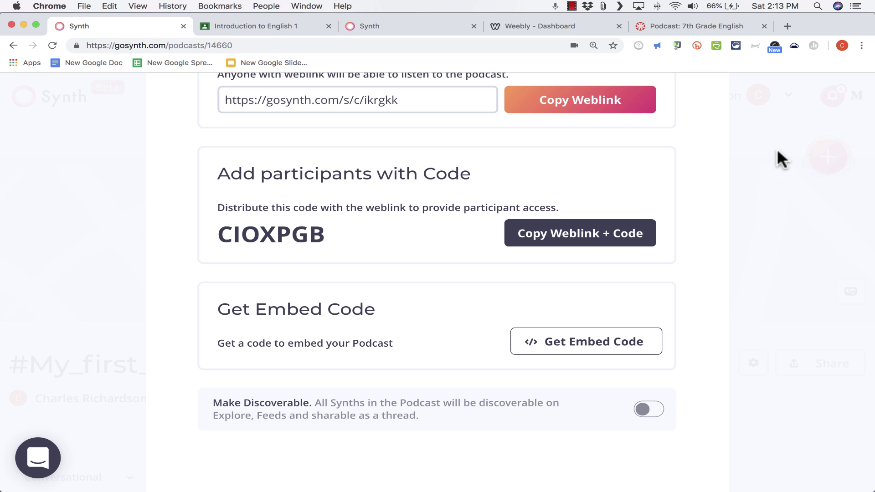
{"action": "scroll", "coordinate": [690, 260], "scroll_direction": "up", "scroll_amount": 5}
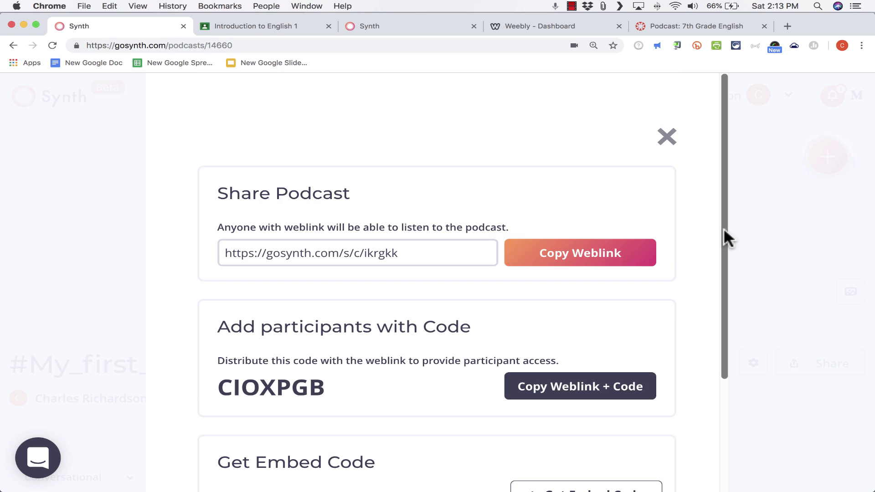
{"action": "left_click", "coordinate": [667, 138]}
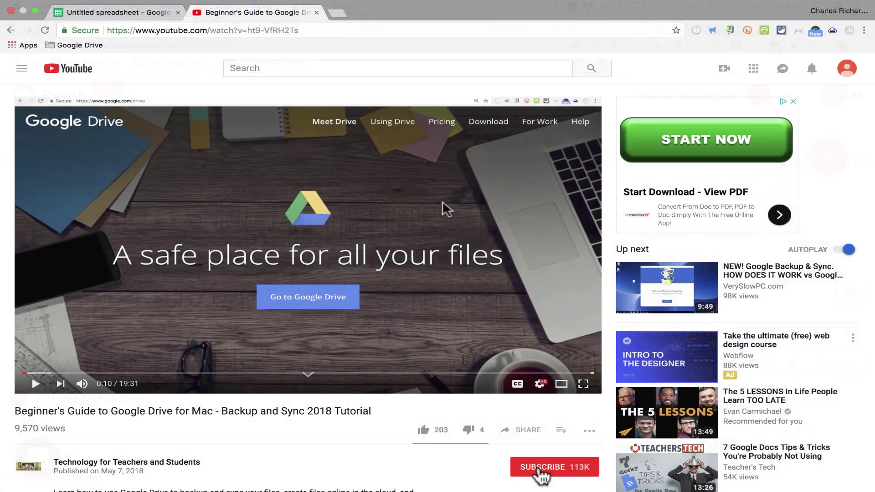
- Subscribe to the Technology for Teachers and Students channel and turn on notifications for all new videos
{"action": "left_click", "coordinate": [538, 469]}
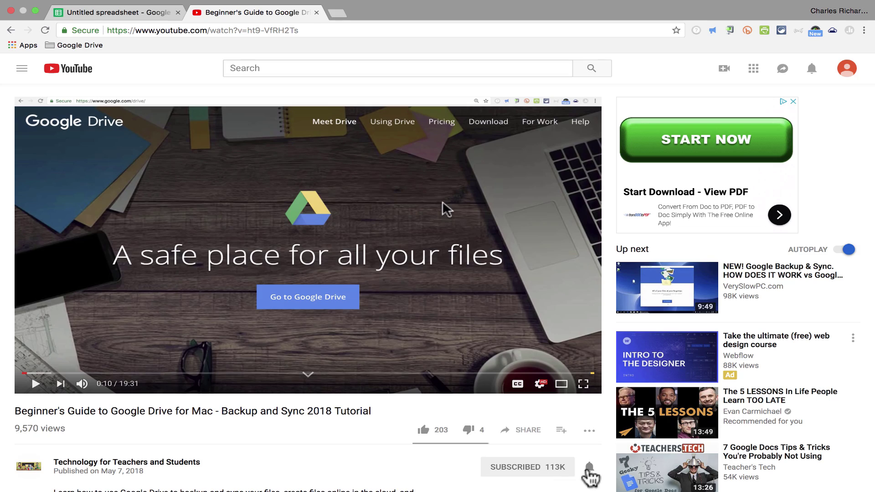
{"action": "scroll", "coordinate": [591, 476], "scroll_direction": "down", "scroll_amount": 5}
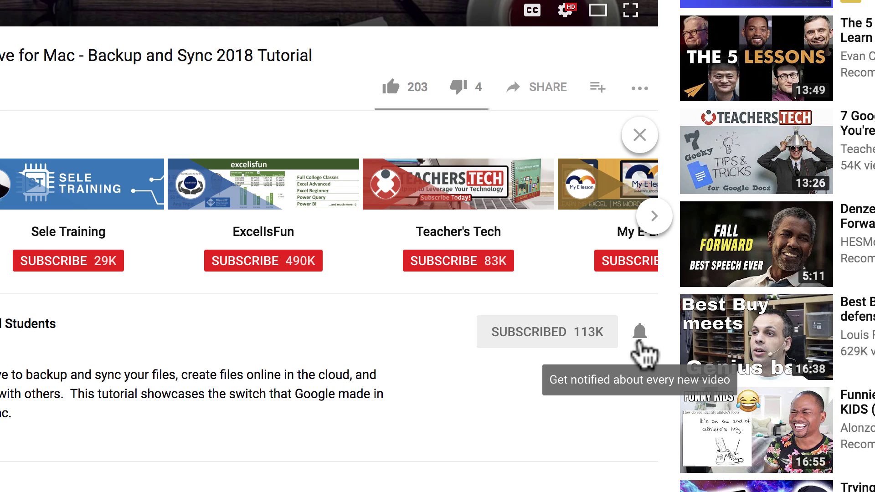
{"action": "left_click", "coordinate": [640, 343]}
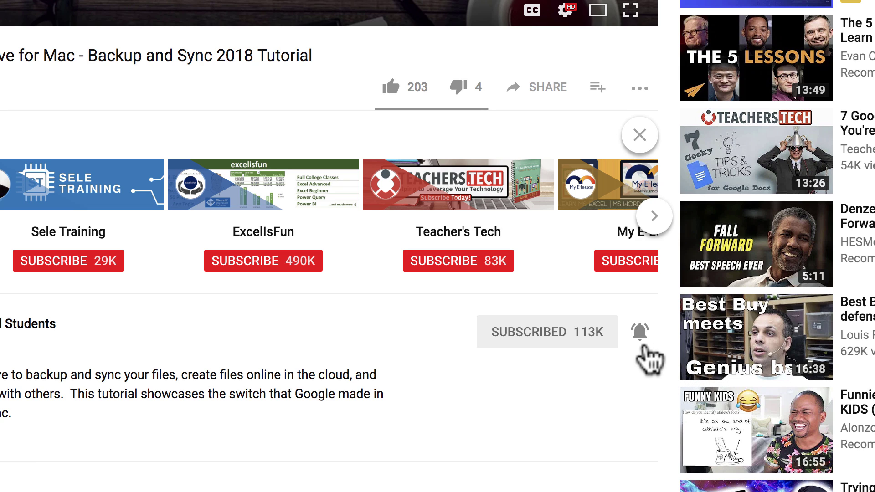